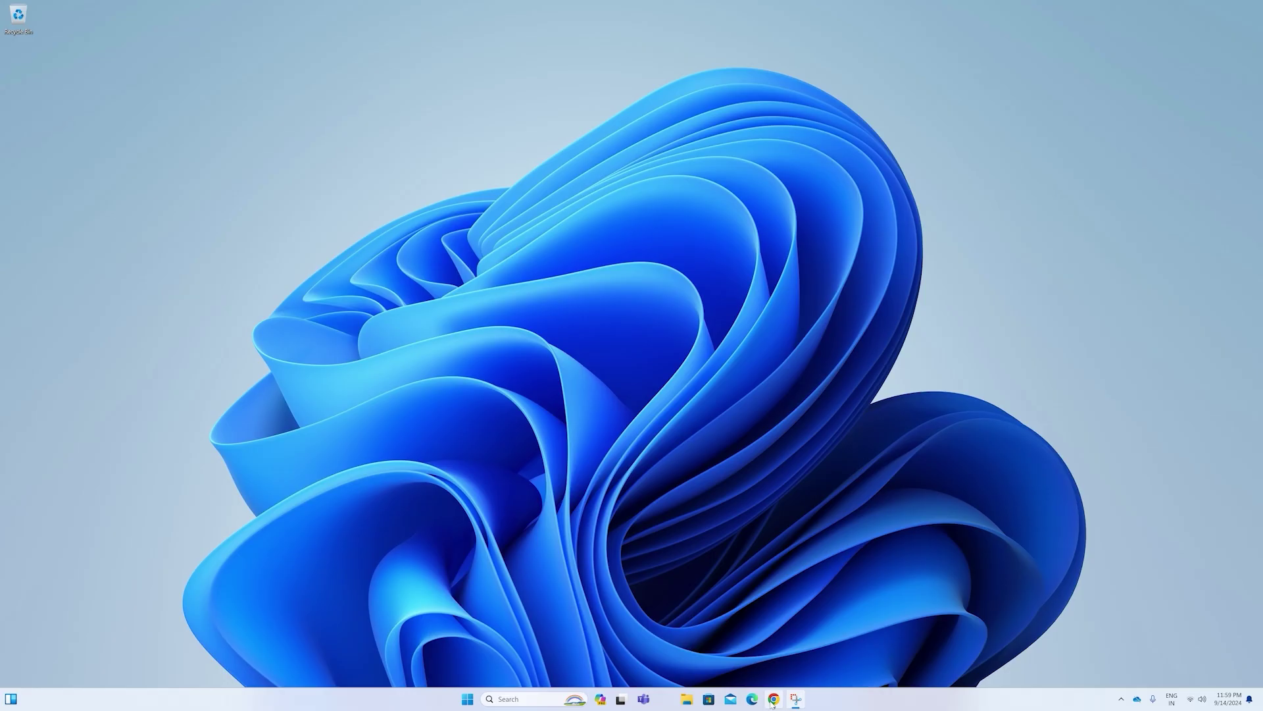
Load scanova.io in the new Chrome tab
{"action": "type", "text": "sca"}
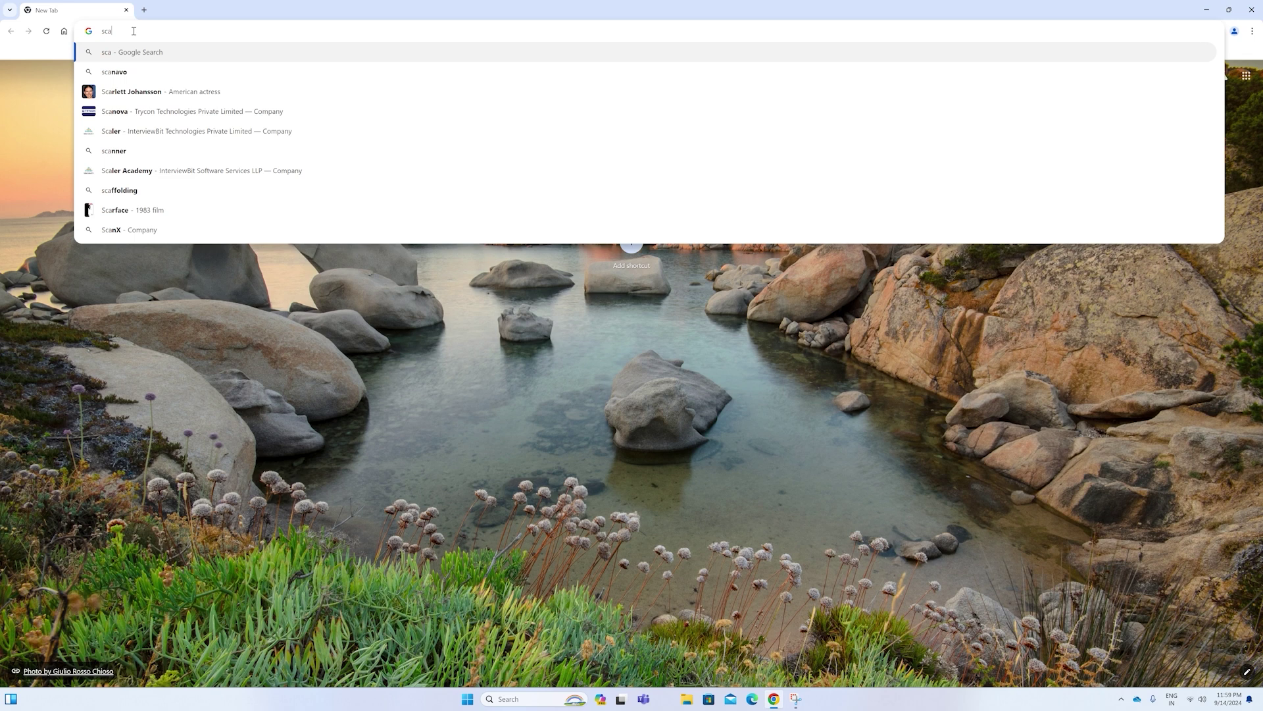
{"action": "type", "text": "nova.io"}
{"action": "key", "text": "Return"}
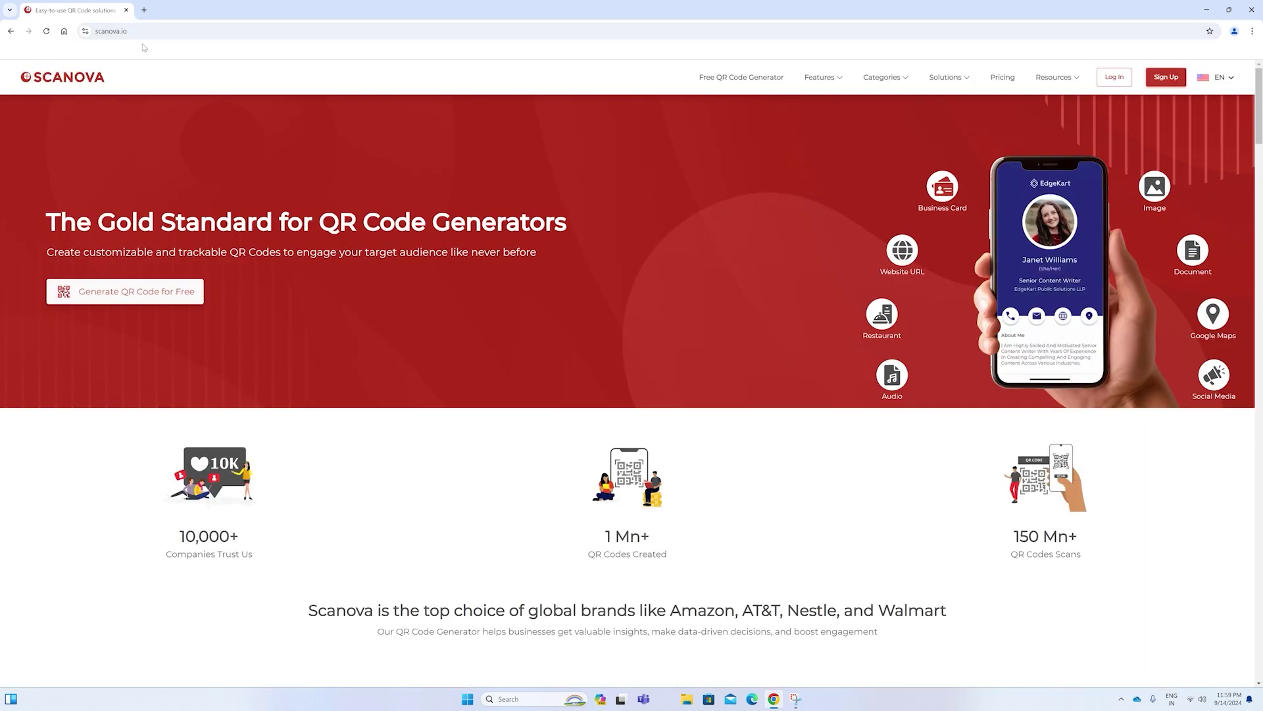
{"action": "left_click", "coordinate": [1167, 78]}
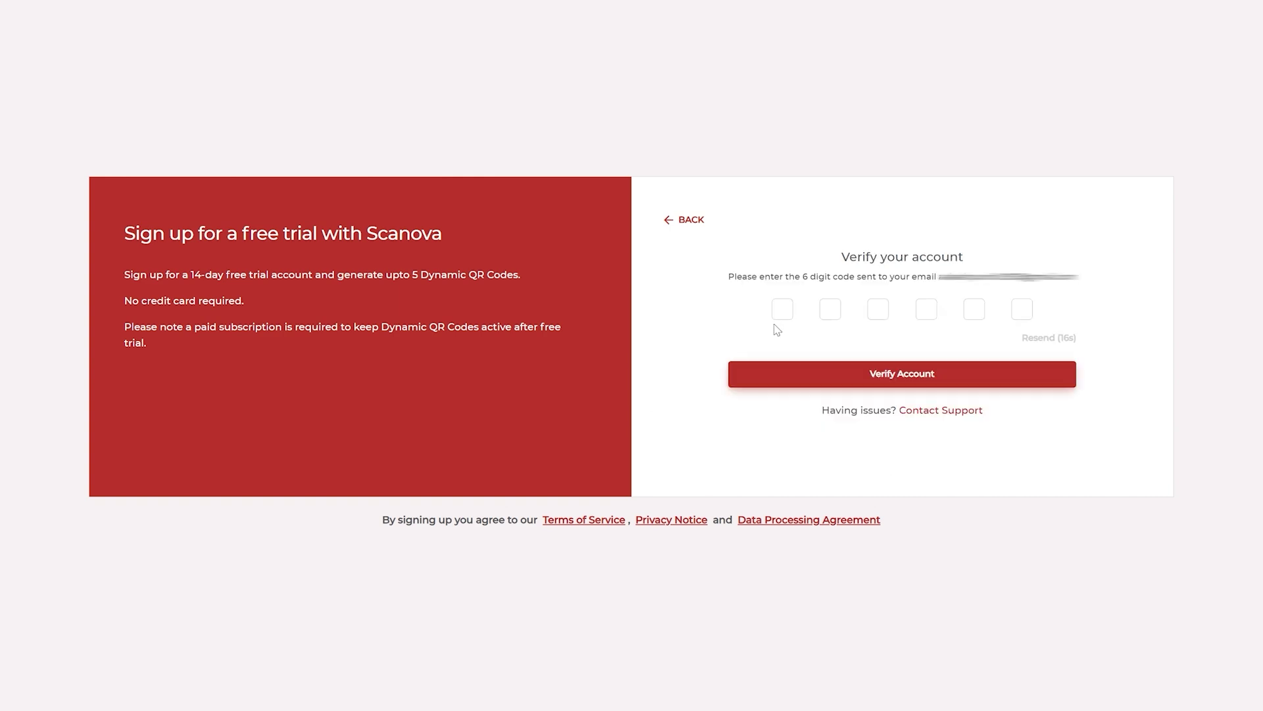
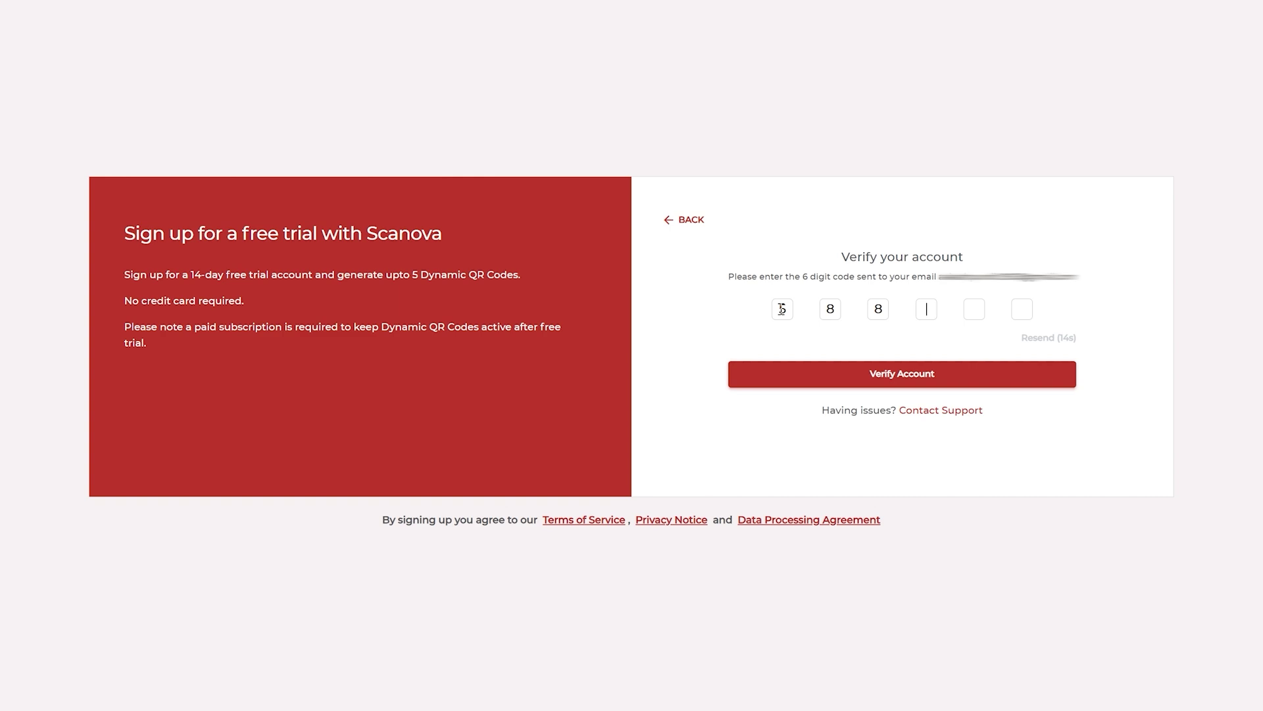
{"action": "left_click", "coordinate": [922, 386]}
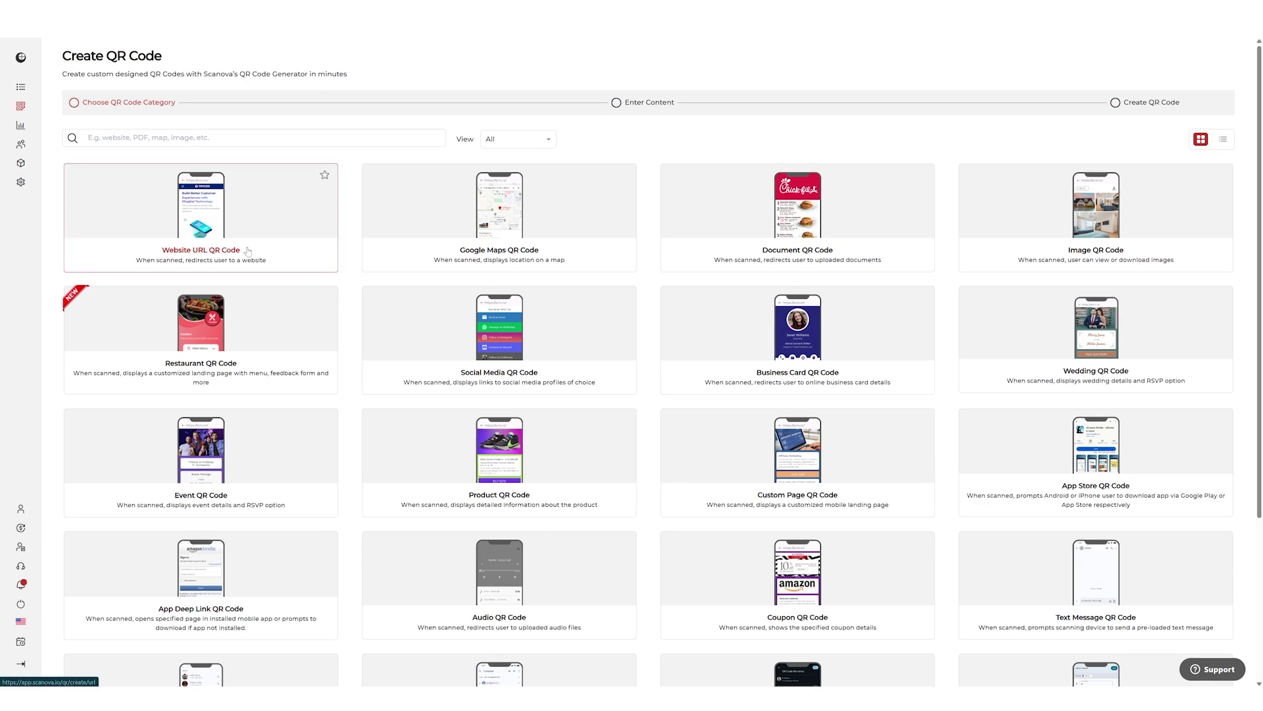
Open the Website URL QR Code category from the category cards
{"action": "left_click", "coordinate": [277, 250]}
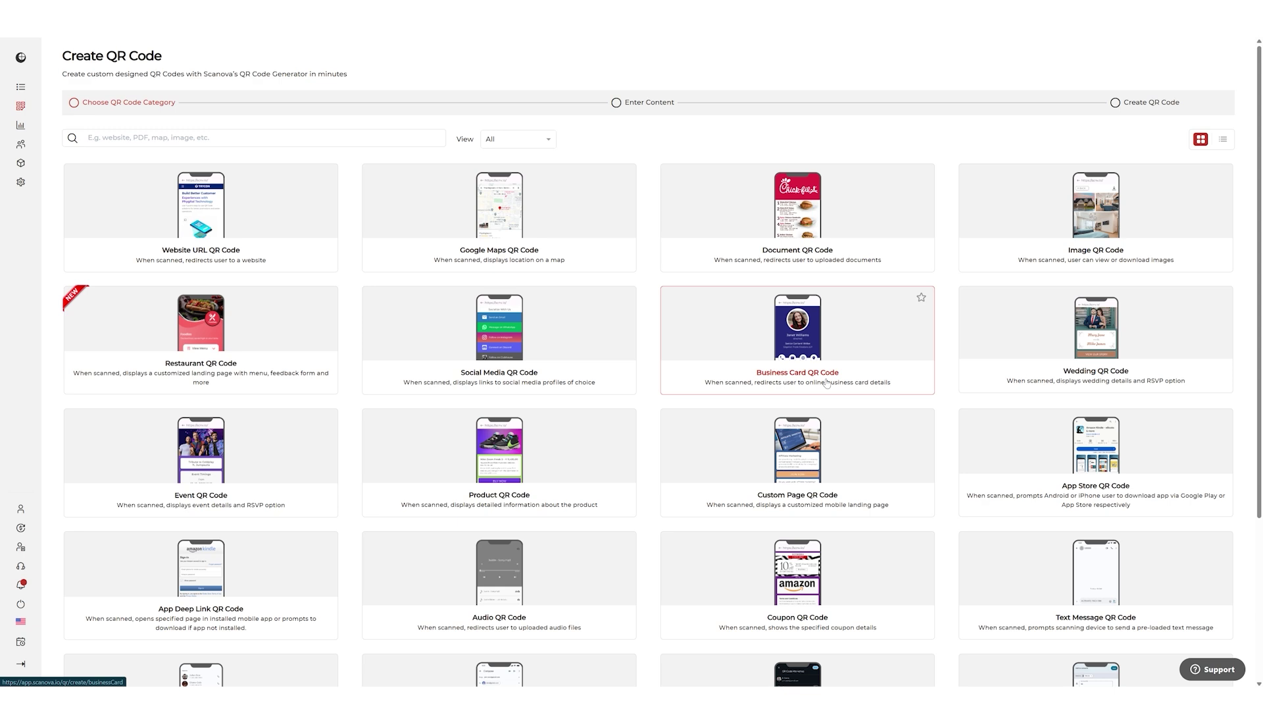
Open a Business Card QR code with the default template and review its profile, contact and social sections
{"action": "left_click", "coordinate": [834, 382]}
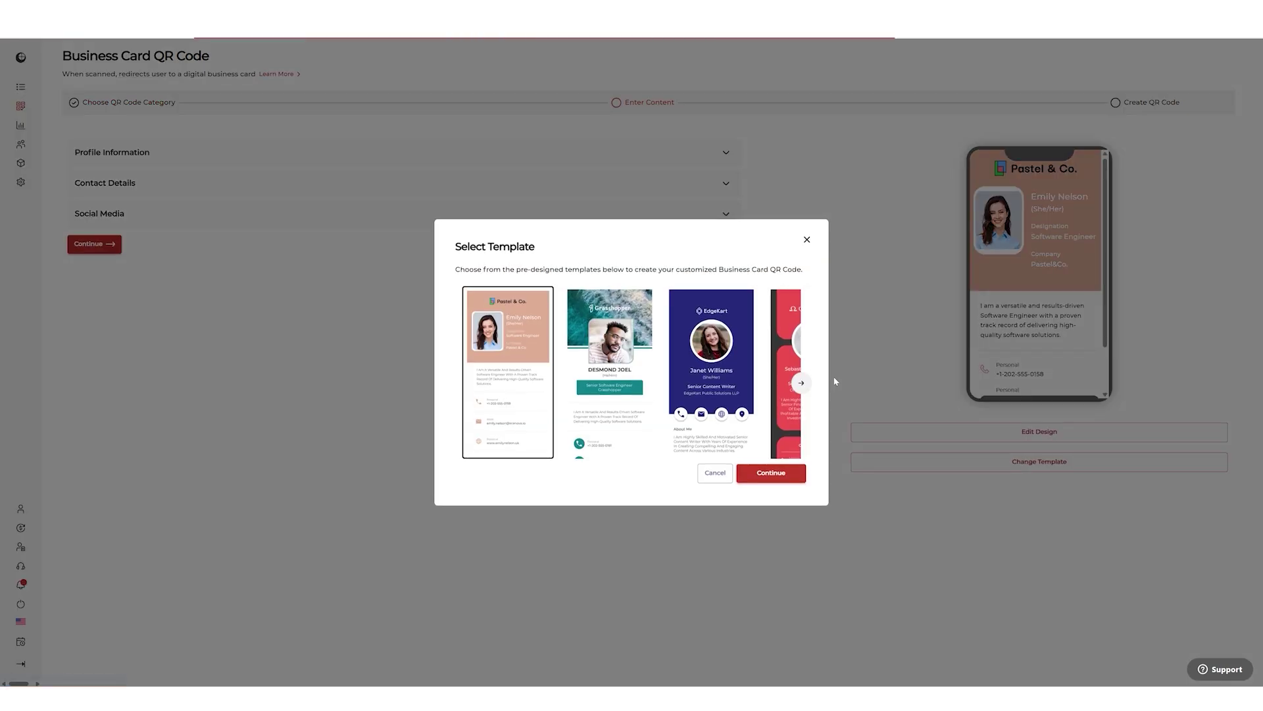
{"action": "left_click", "coordinate": [777, 479]}
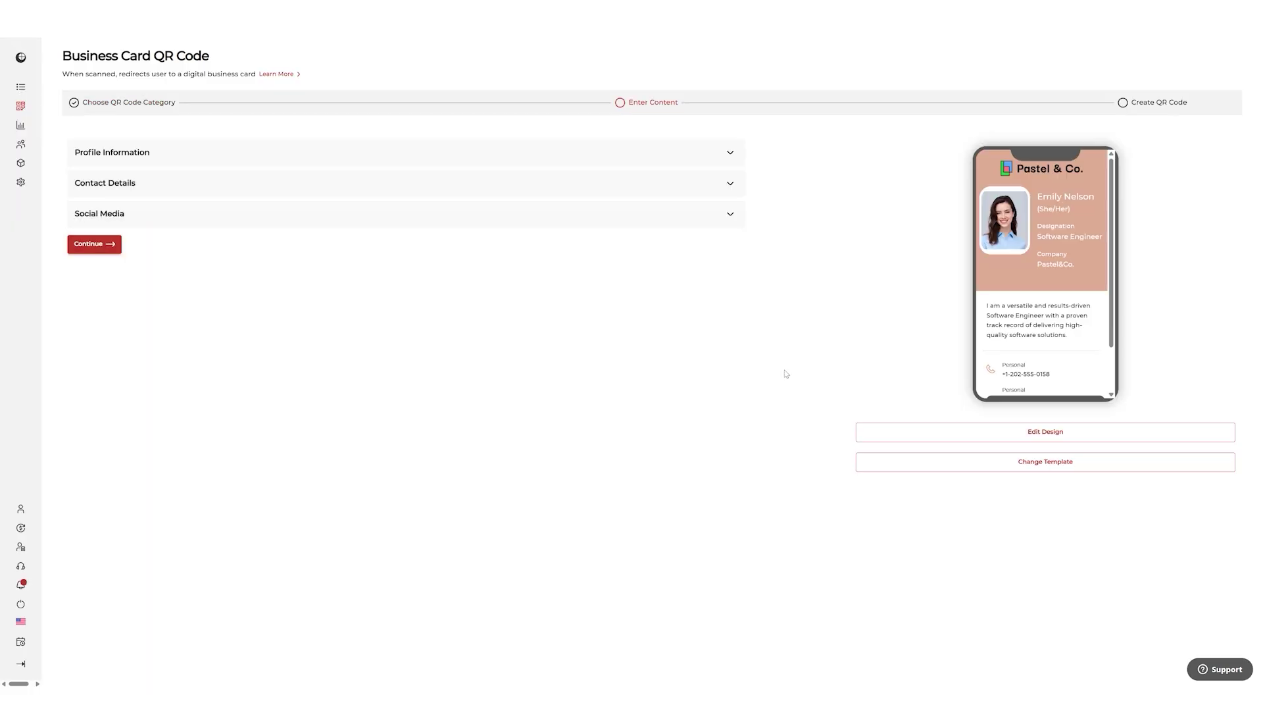
{"action": "left_click", "coordinate": [731, 156]}
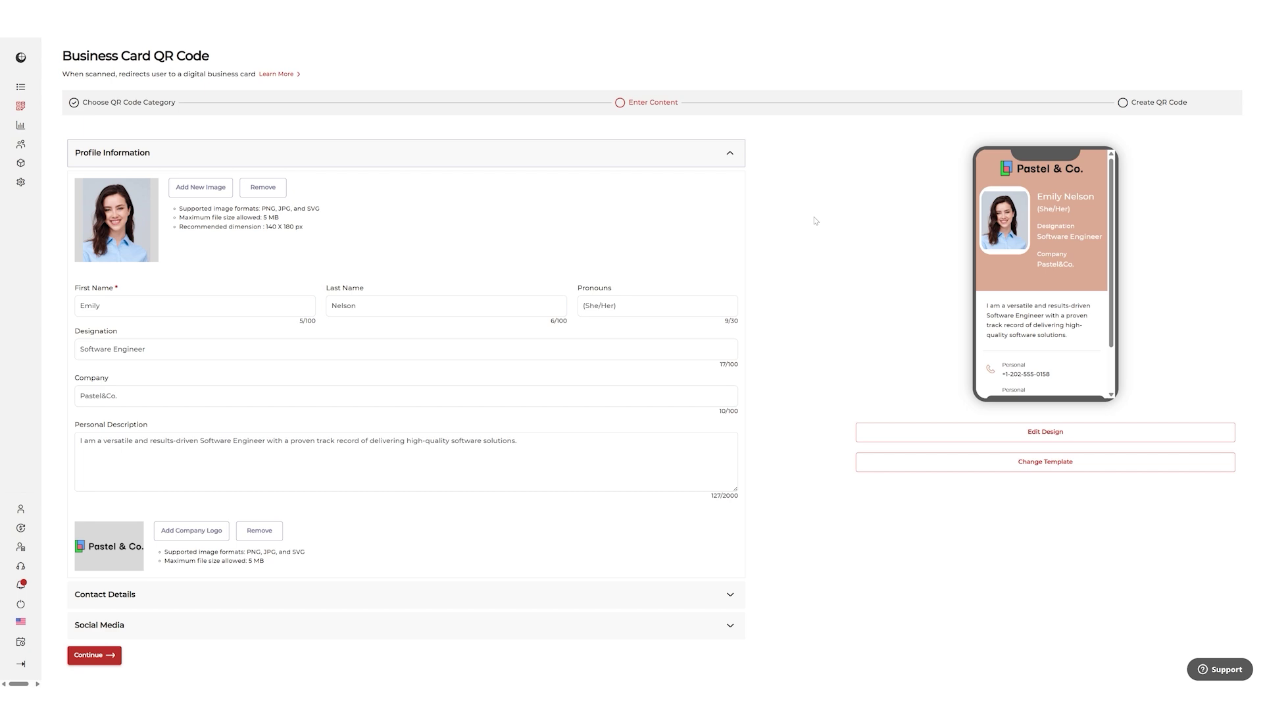
{"action": "left_click", "coordinate": [735, 600]}
{"action": "scroll", "coordinate": [769, 555], "scroll_direction": "down", "scroll_amount": 5}
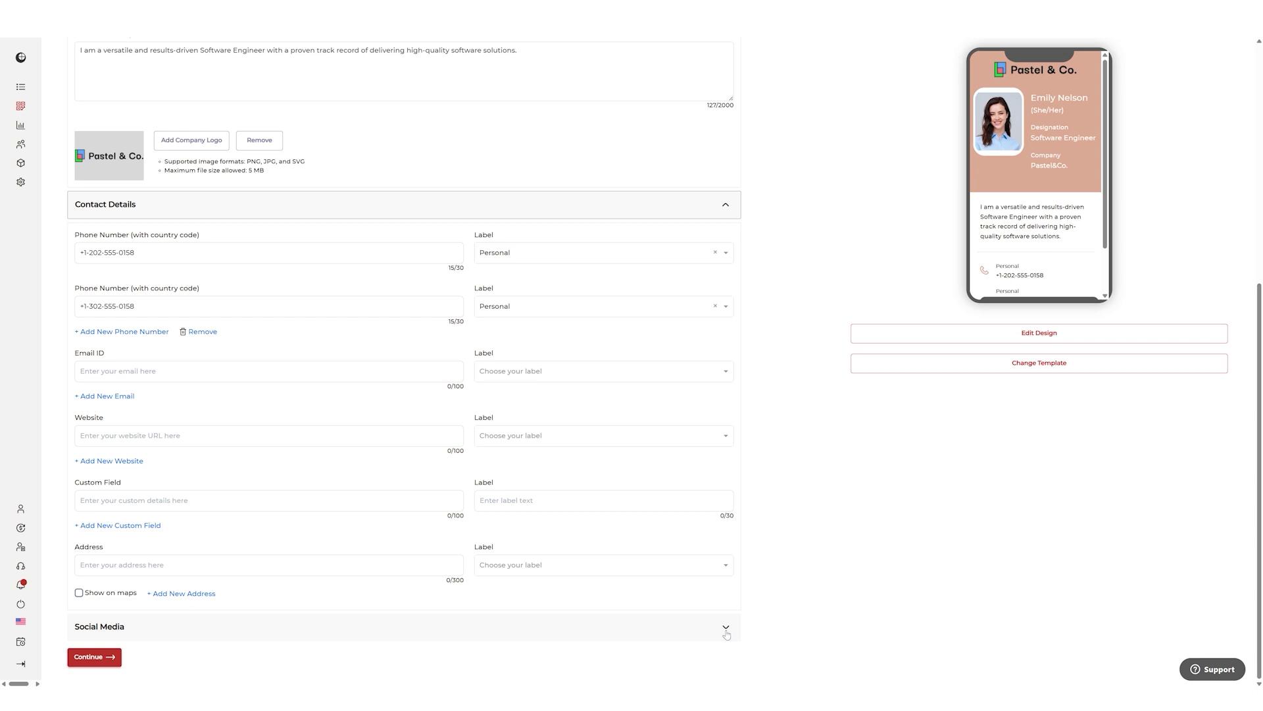
{"action": "left_click", "coordinate": [726, 630]}
{"action": "scroll", "coordinate": [781, 542], "scroll_direction": "down", "scroll_amount": 1}
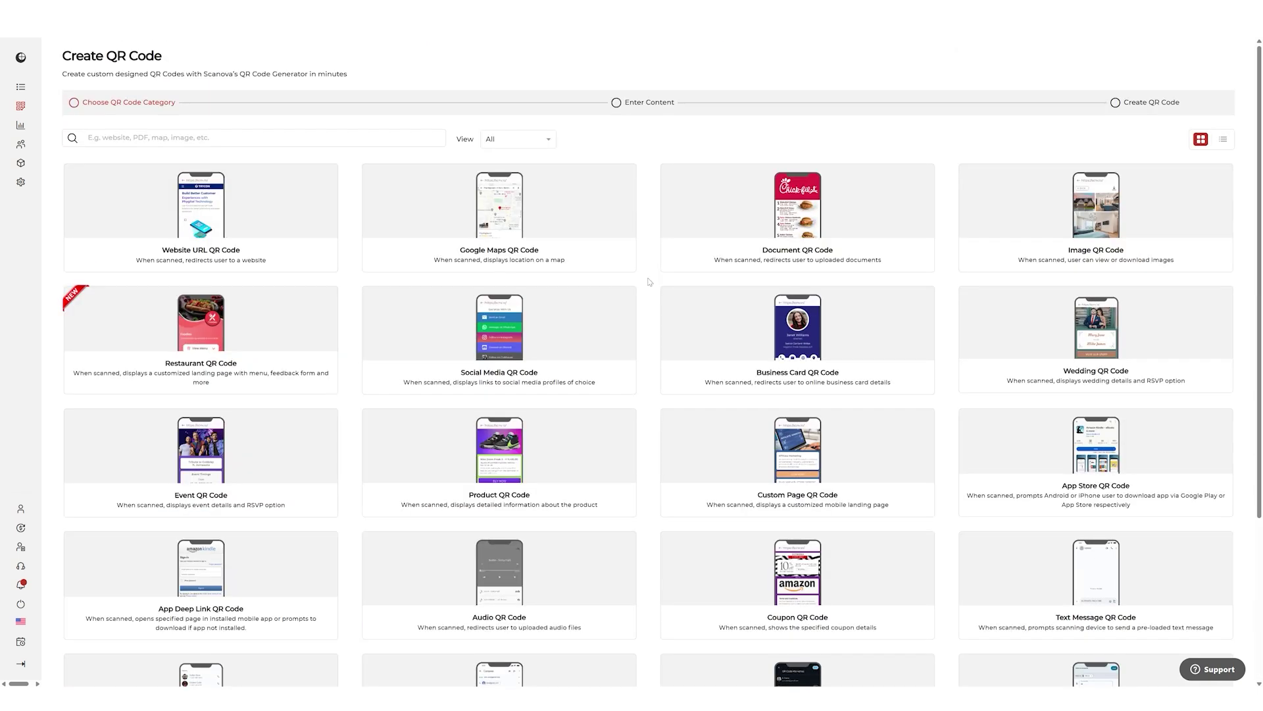
{"action": "left_click", "coordinate": [837, 254]}
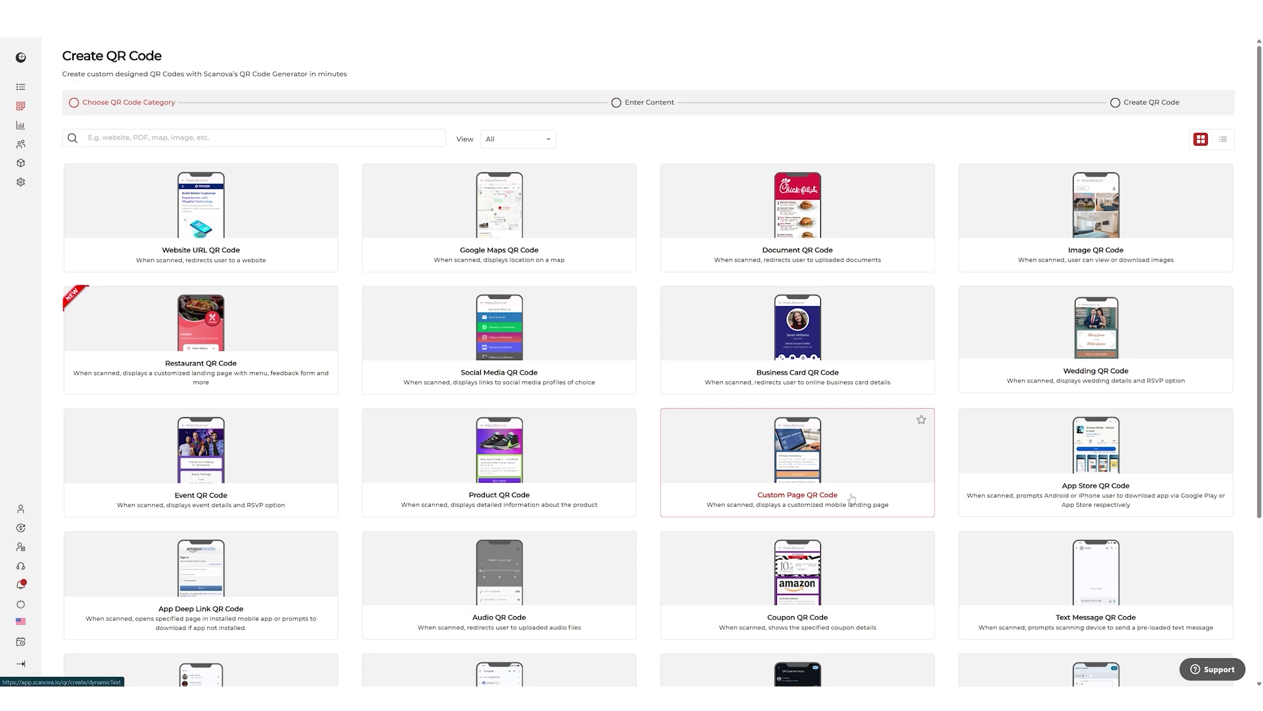
{"action": "left_click", "coordinate": [852, 498]}
{"action": "left_click", "coordinate": [682, 248]}
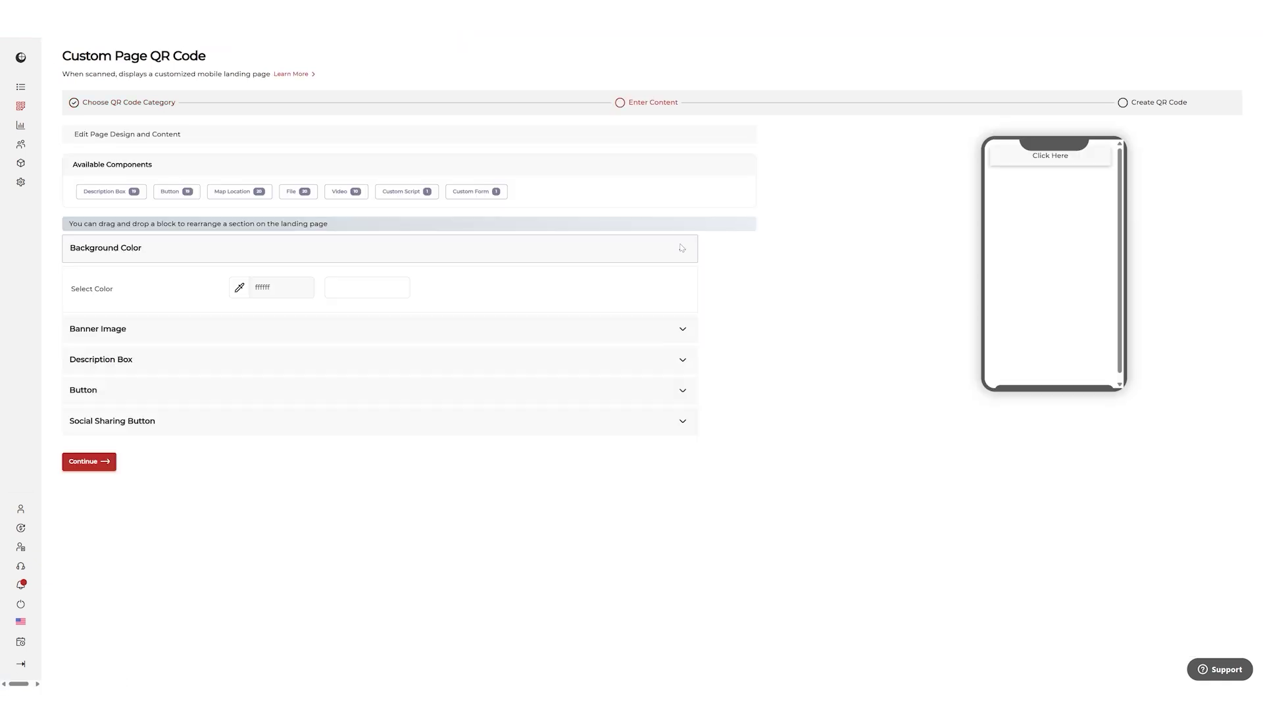
{"action": "left_click", "coordinate": [685, 331]}
{"action": "left_click", "coordinate": [678, 565]}
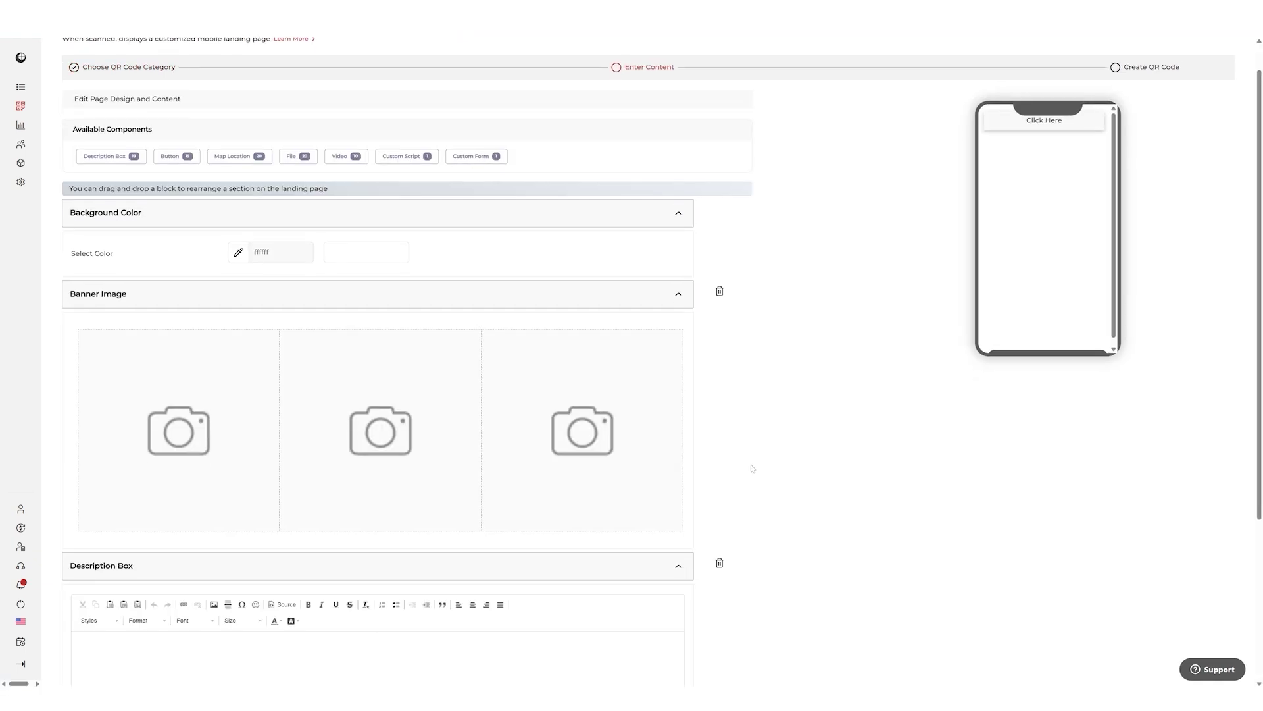
{"action": "scroll", "coordinate": [753, 473], "scroll_direction": "down", "scroll_amount": 4}
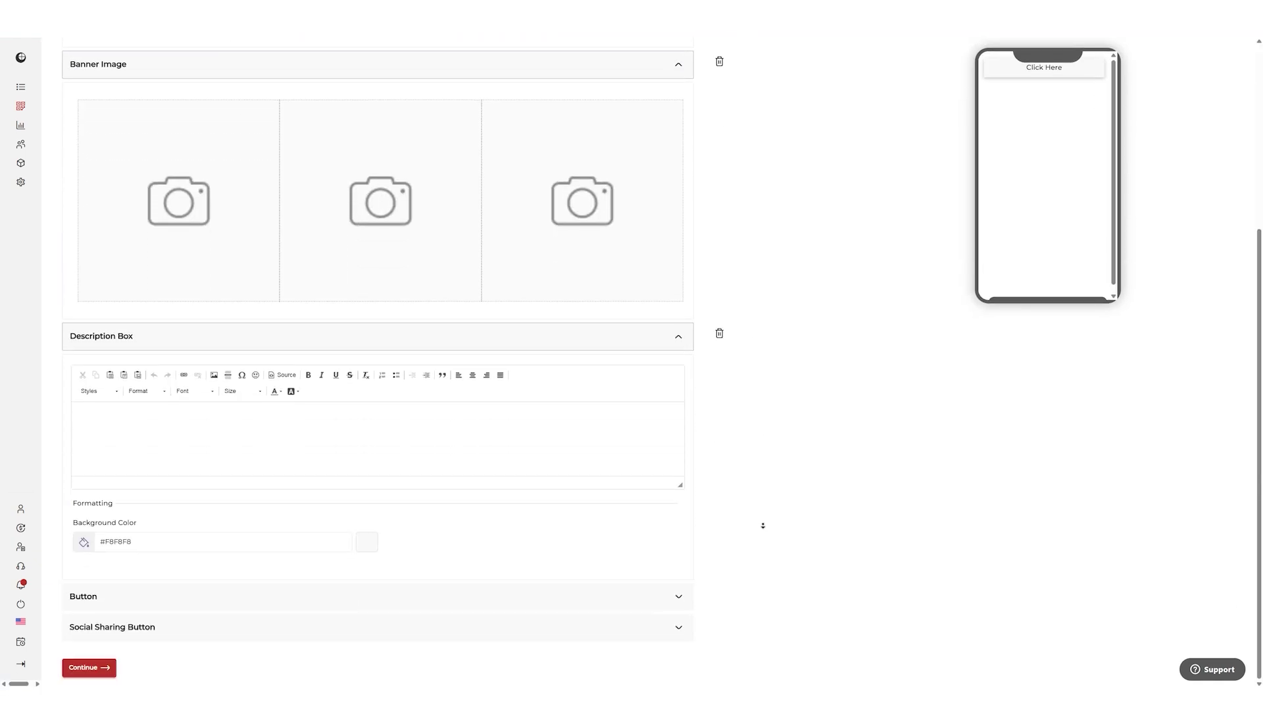
{"action": "left_click", "coordinate": [683, 593]}
{"action": "scroll", "coordinate": [842, 418], "scroll_direction": "down", "scroll_amount": 3}
{"action": "scroll", "coordinate": [850, 503], "scroll_direction": "down", "scroll_amount": 3}
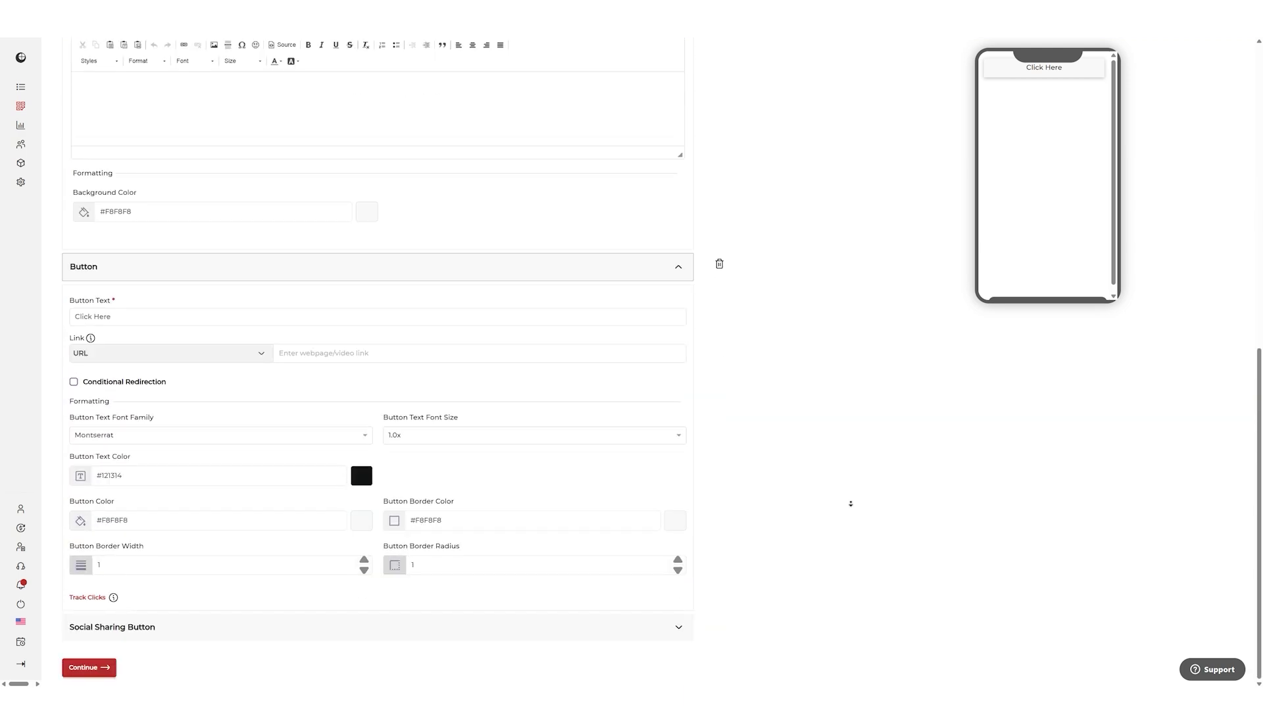
{"action": "left_click", "coordinate": [679, 629]}
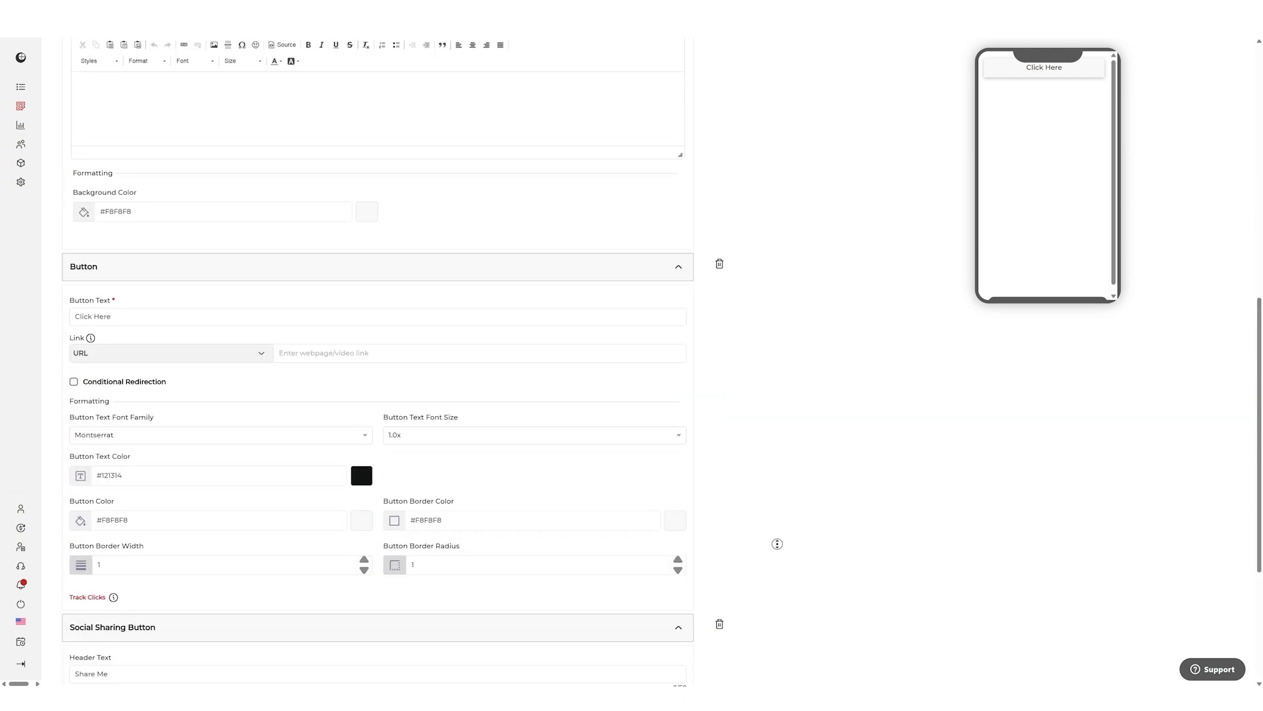
{"action": "scroll", "coordinate": [776, 546], "scroll_direction": "down", "scroll_amount": 2}
{"action": "scroll", "coordinate": [780, 600], "scroll_direction": "down", "scroll_amount": 3}
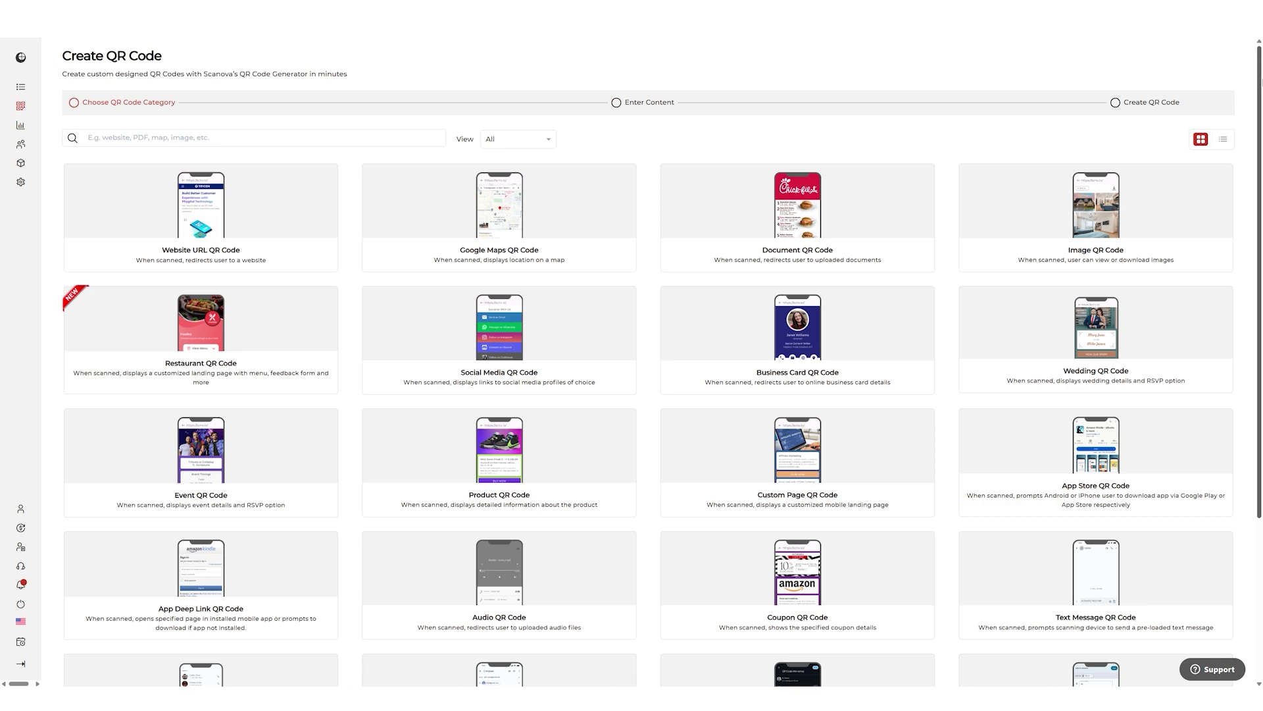
{"action": "left_click_drag", "start_coordinate": [1260, 78], "coordinate": [1262, 252]}
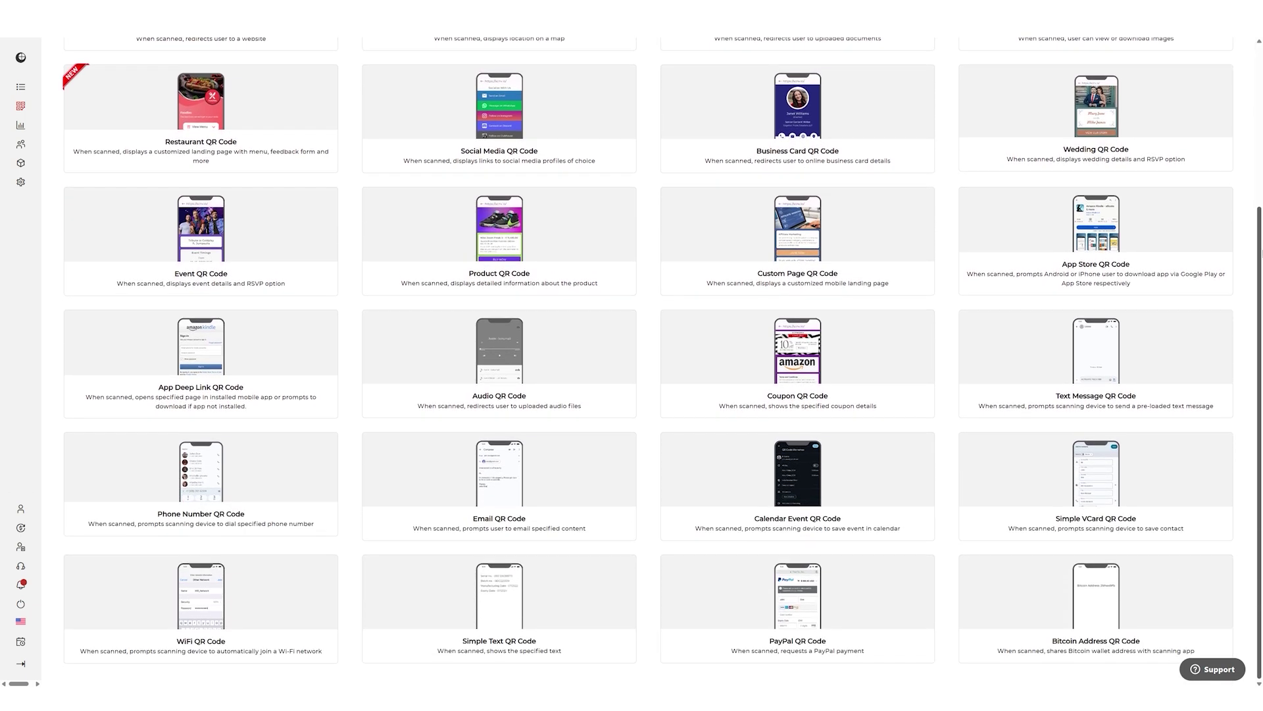
{"action": "left_click_drag", "start_coordinate": [1260, 249], "coordinate": [1262, 79]}
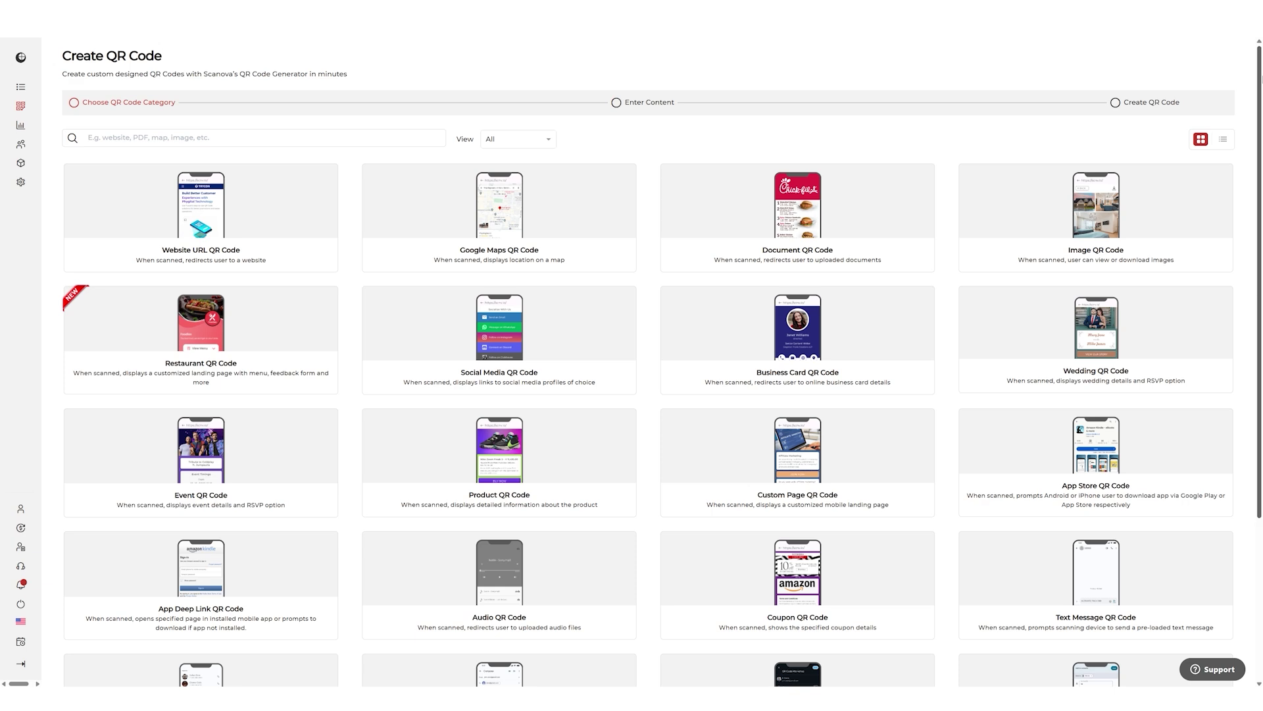
Start a Website URL QR code with URL scanova.io and continue to the naming step
{"action": "left_click", "coordinate": [290, 252]}
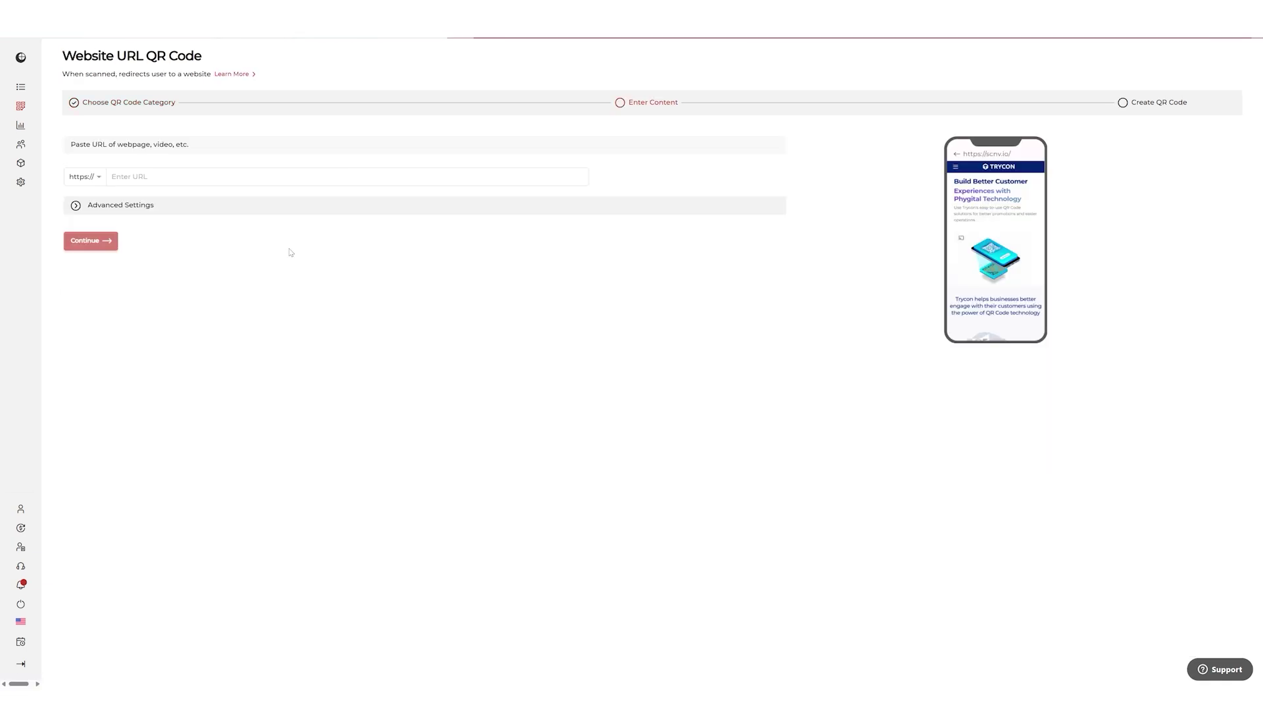
{"action": "left_click", "coordinate": [148, 185]}
{"action": "type", "text": "scanova.io"}
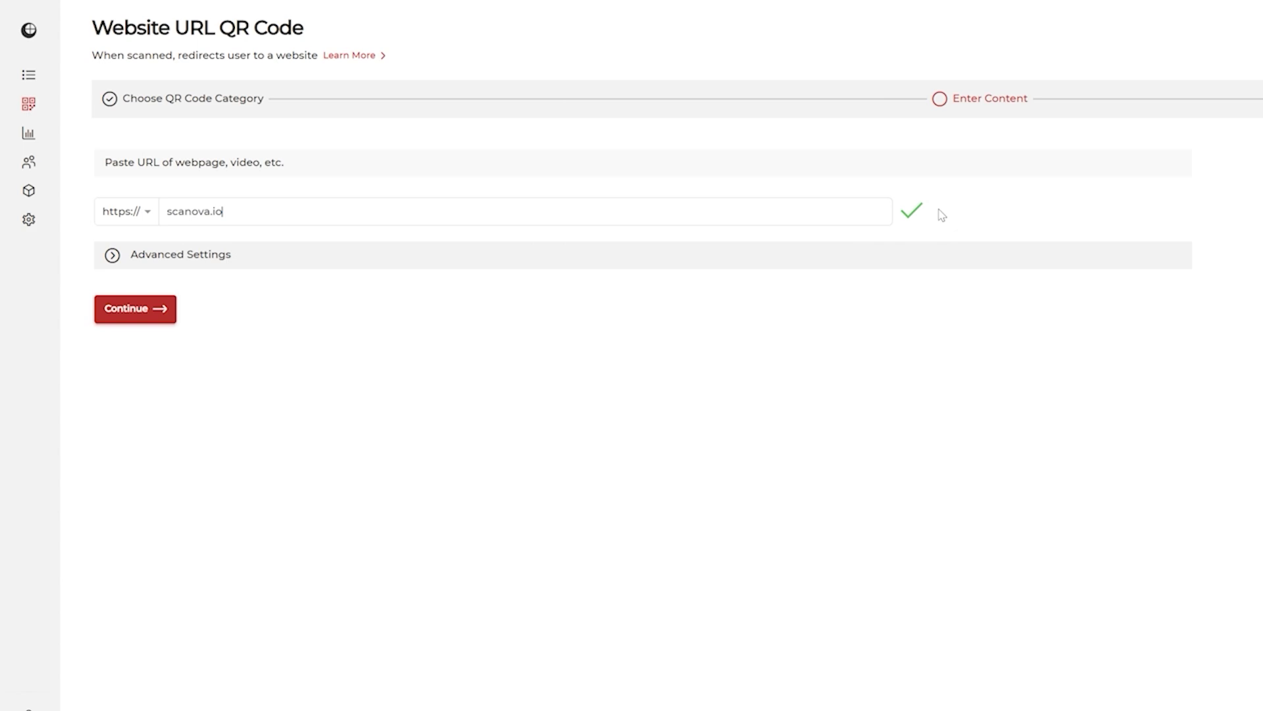
{"action": "left_click", "coordinate": [142, 313]}
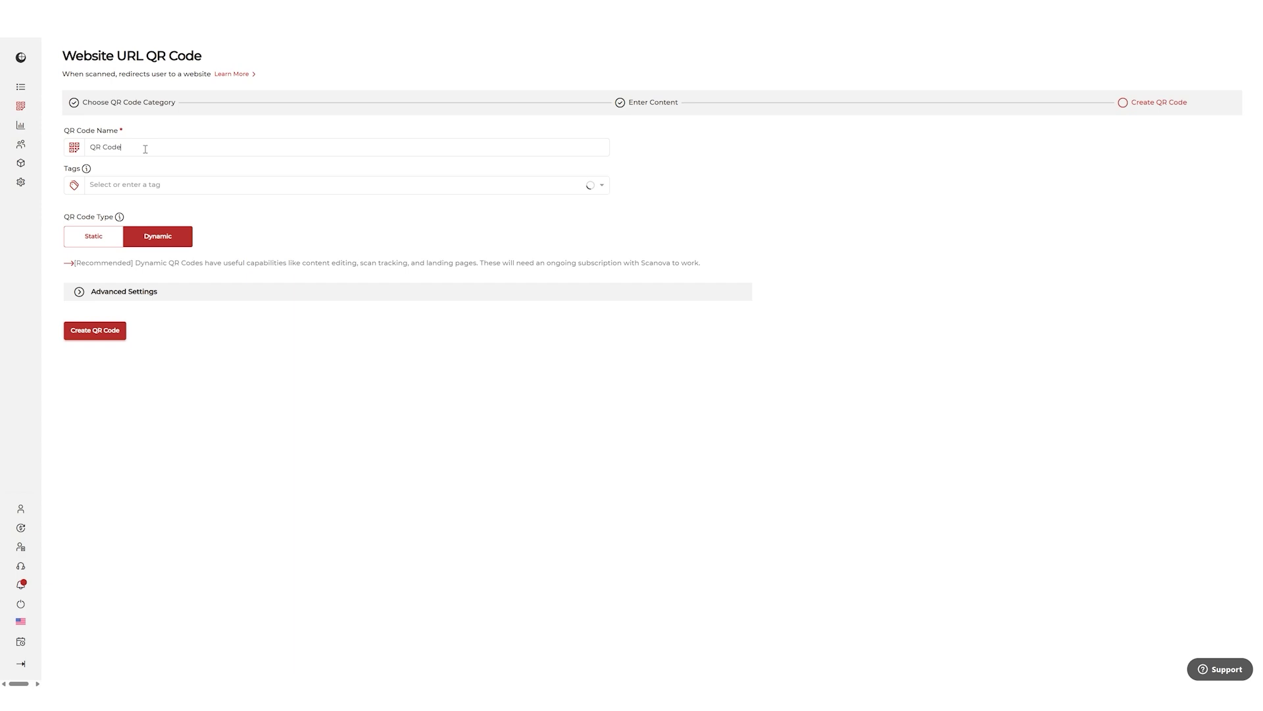
Rename the QR code to 'Website'
{"action": "left_click_drag", "start_coordinate": [145, 149], "coordinate": [61, 153]}
{"action": "key", "text": "BackSpace"}
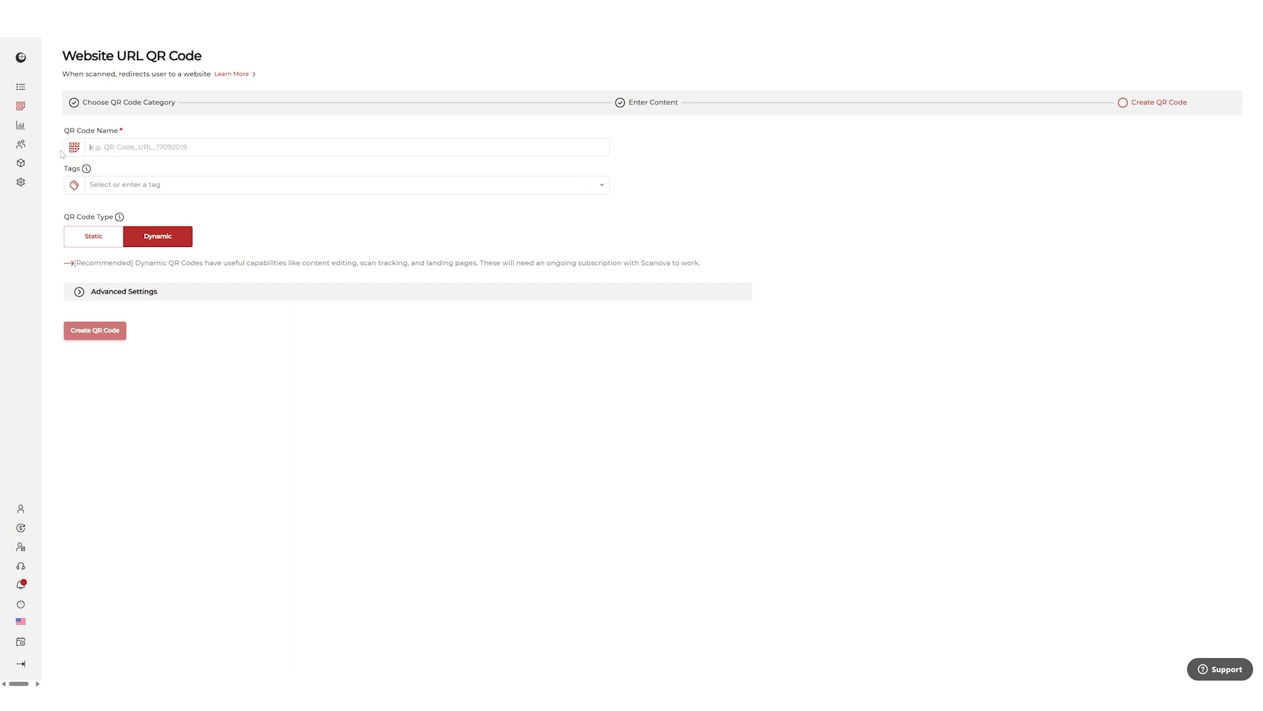
{"action": "type", "text": "We"}
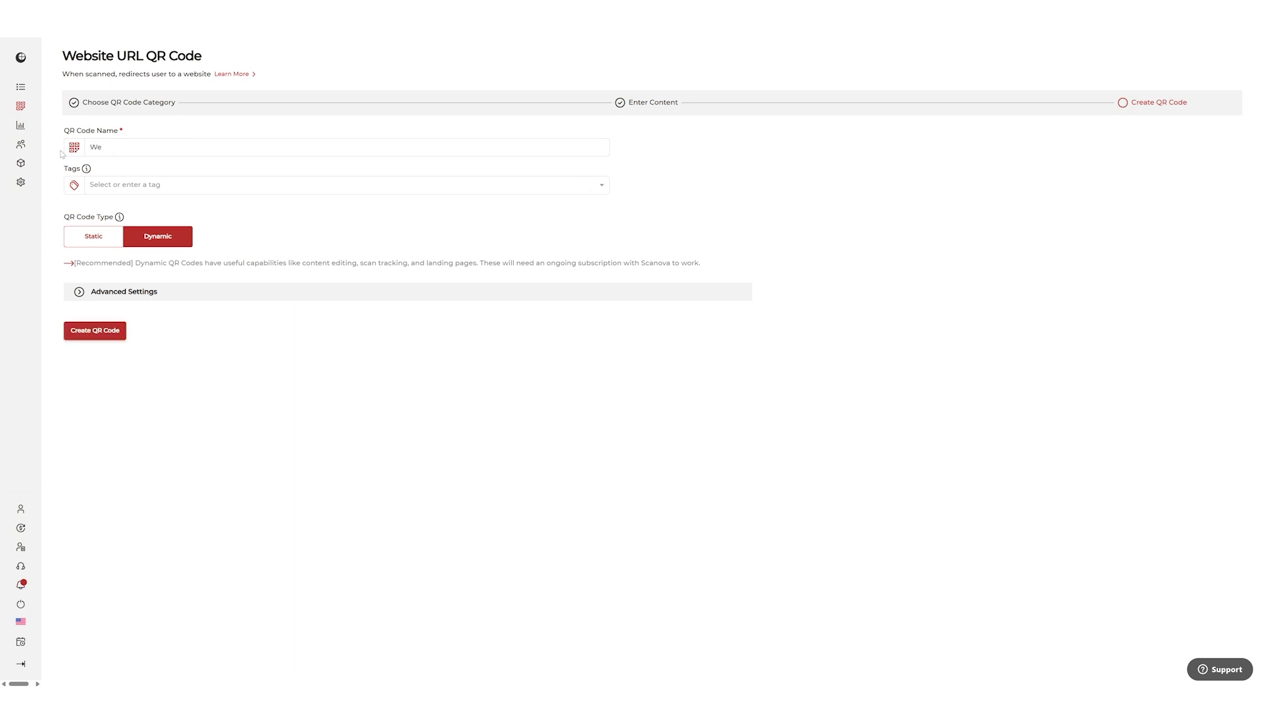
{"action": "type", "text": "bsite"}
Add the tags 'qr codes— sample' and 'marketing assets' to the code
{"action": "left_click", "coordinate": [153, 188]}
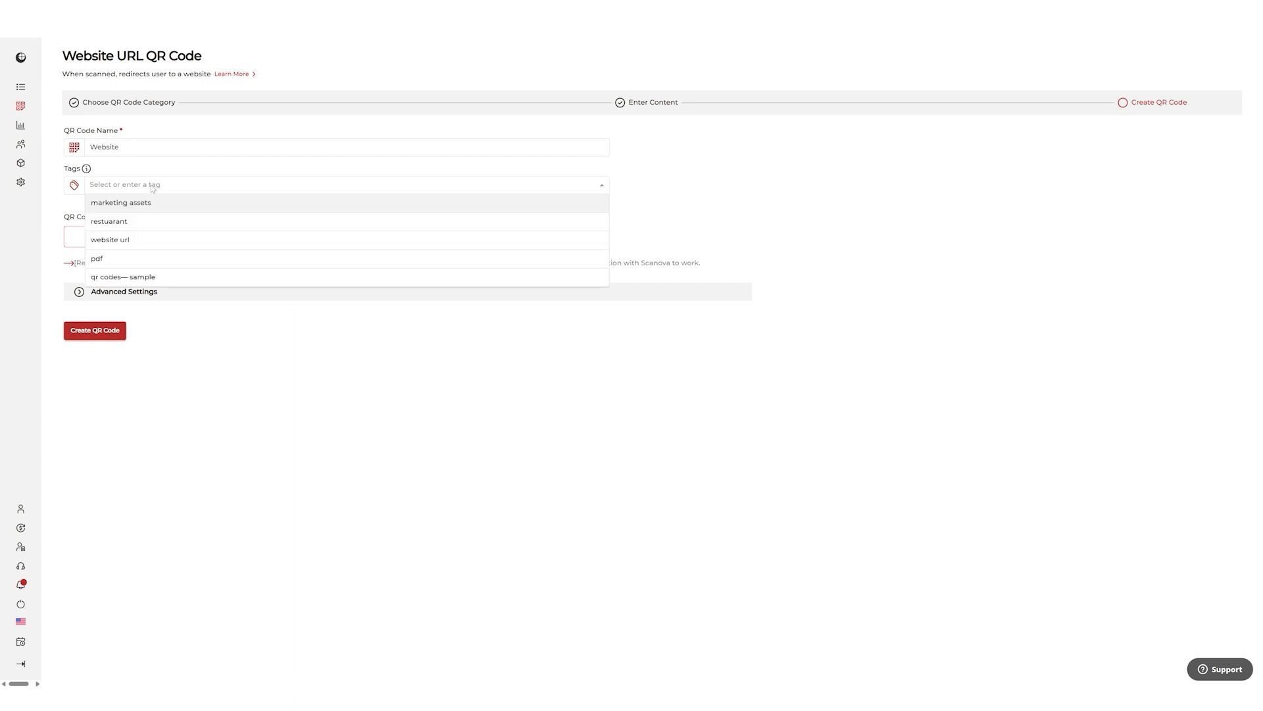
{"action": "left_click", "coordinate": [109, 275]}
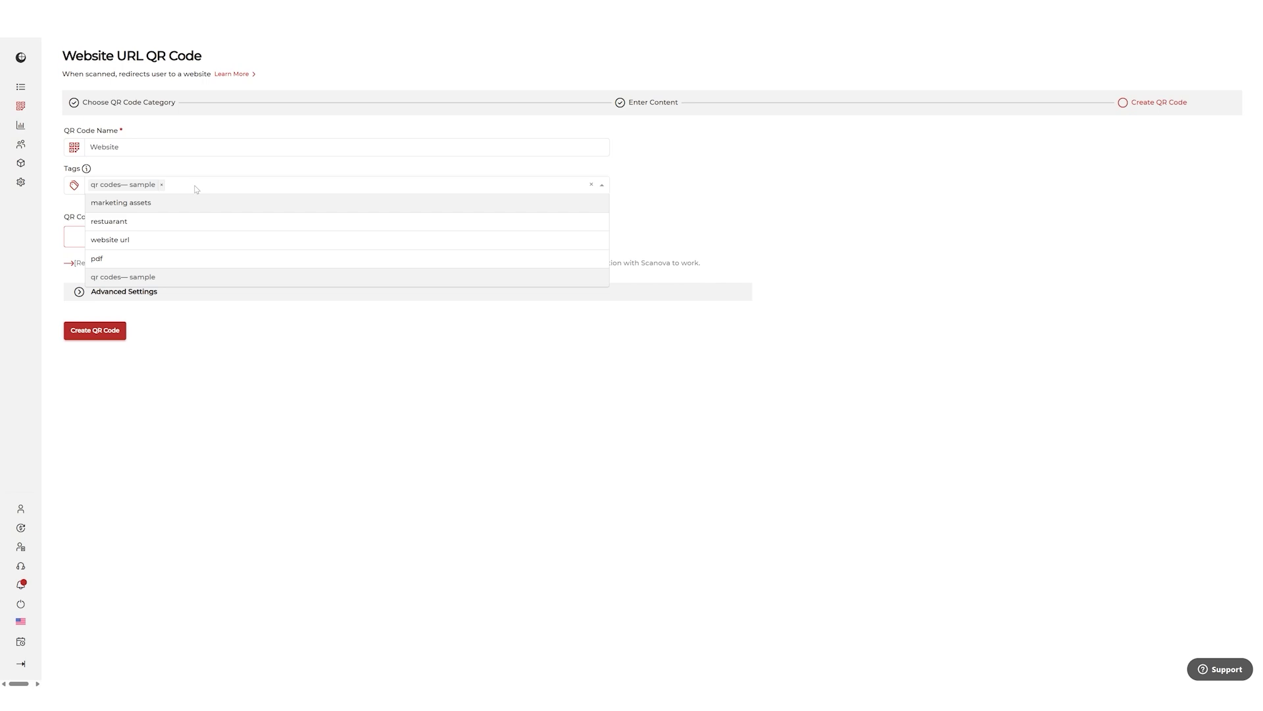
{"action": "type", "text": "mar"}
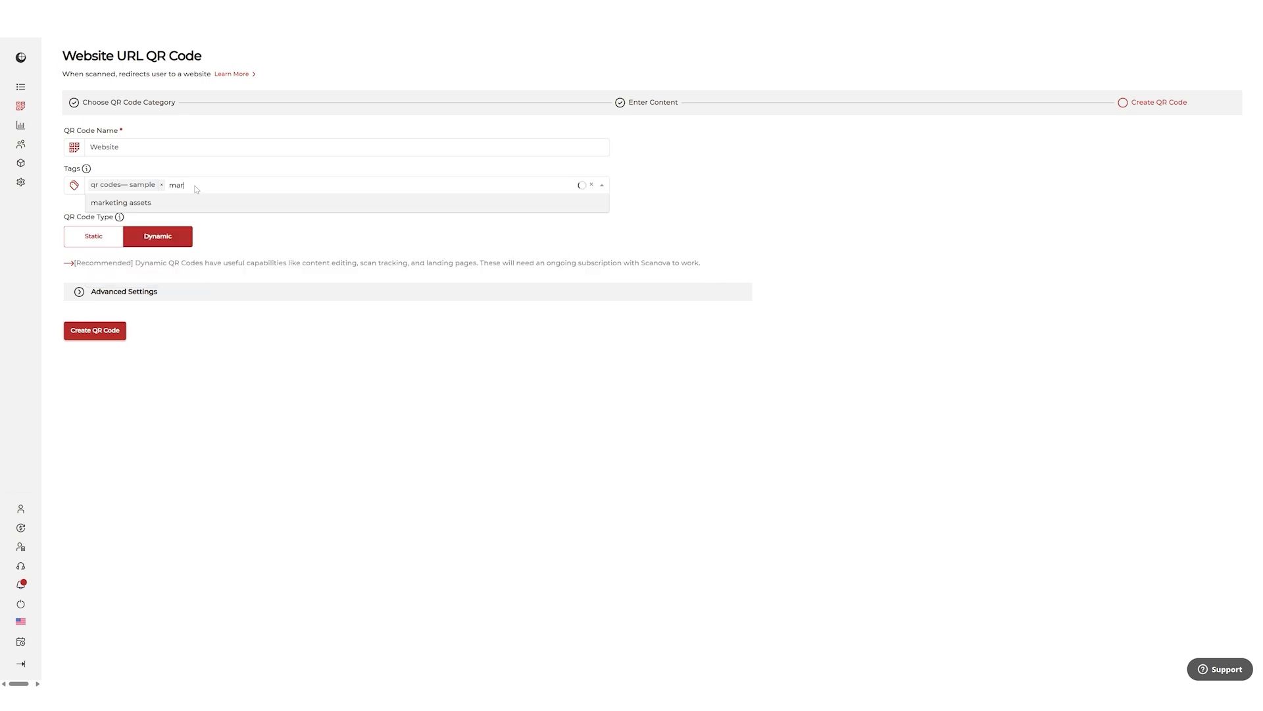
{"action": "left_click", "coordinate": [151, 205]}
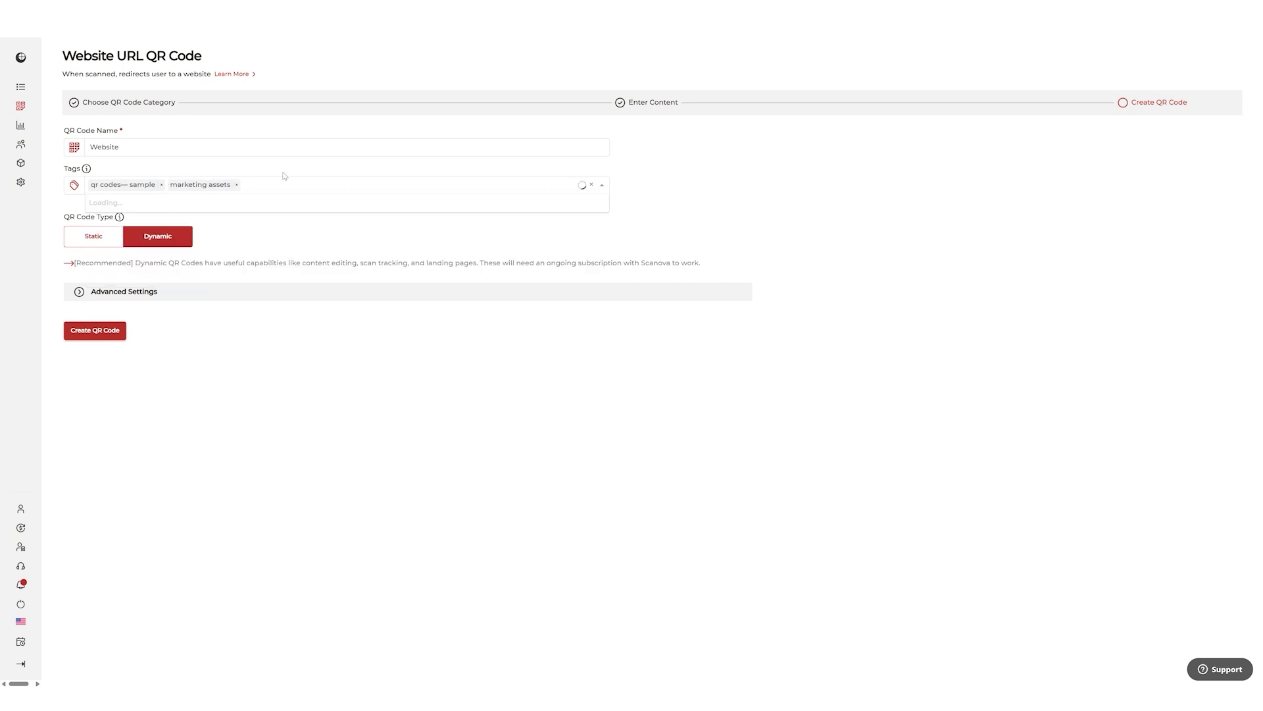
{"action": "left_click", "coordinate": [297, 172]}
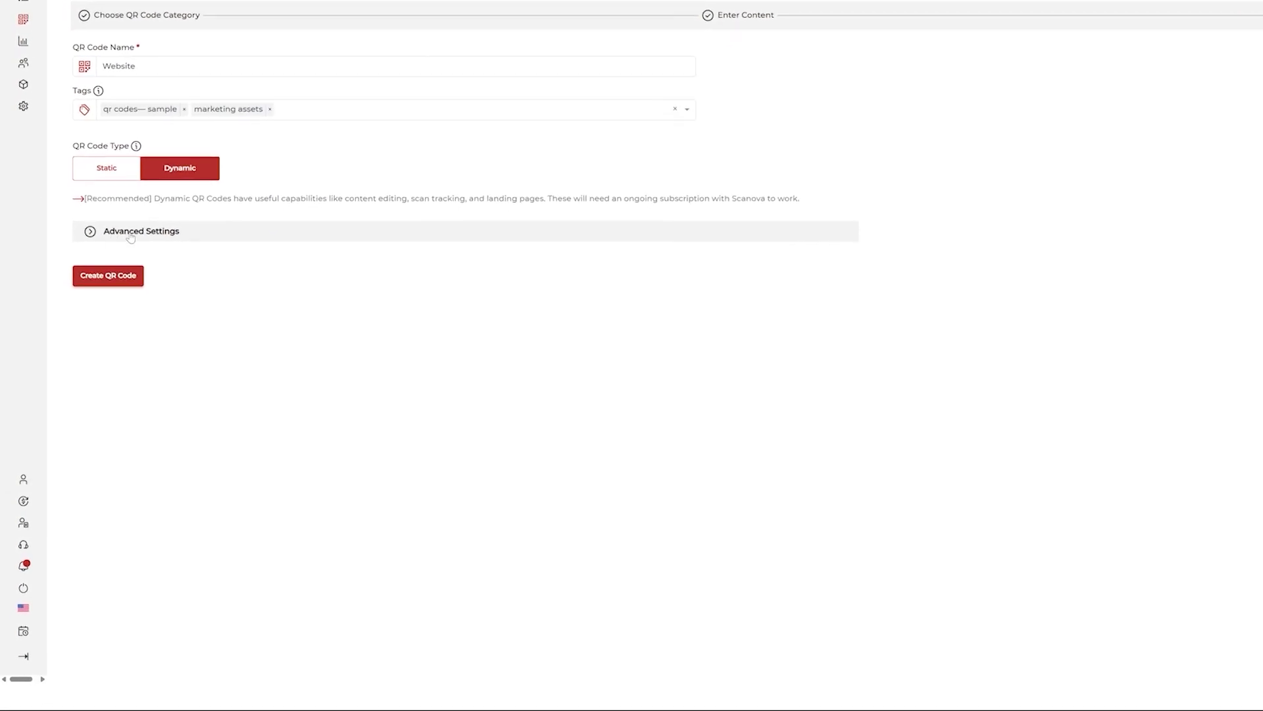
Expand Advanced Settings and go over the custom short URL option and its example links
{"action": "left_click", "coordinate": [95, 198]}
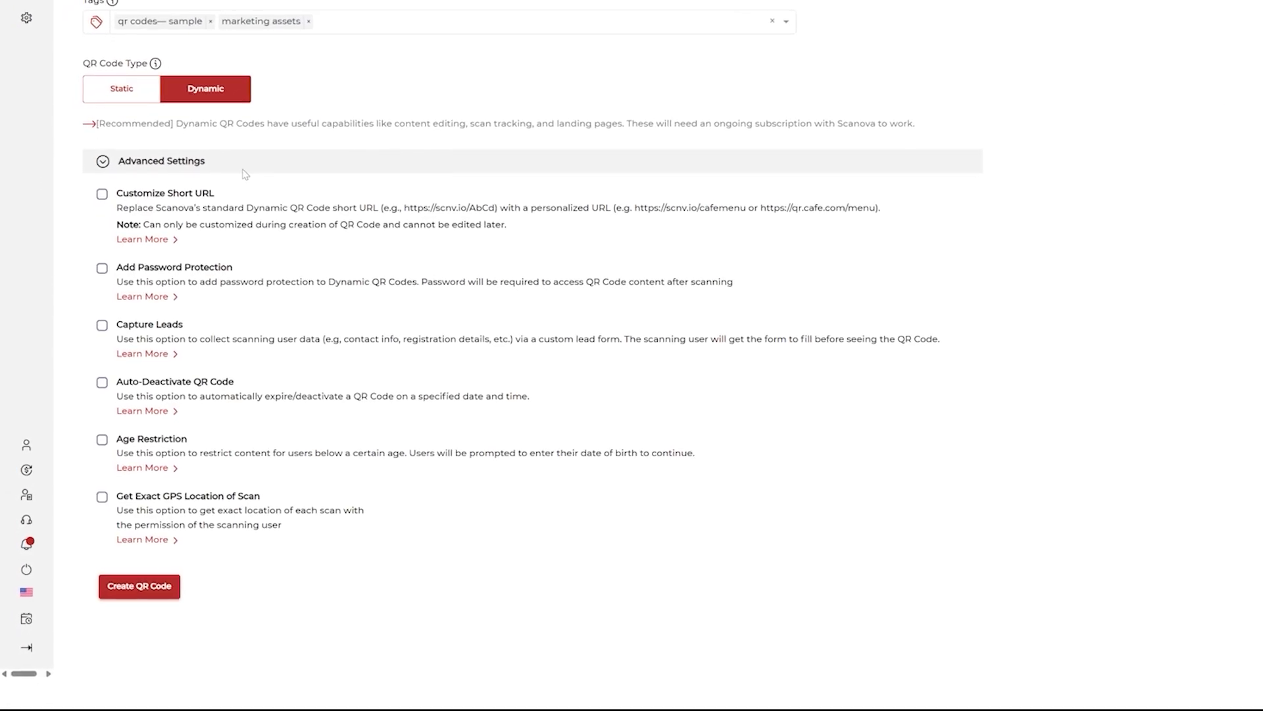
{"action": "left_click_drag", "start_coordinate": [122, 169], "coordinate": [226, 170]}
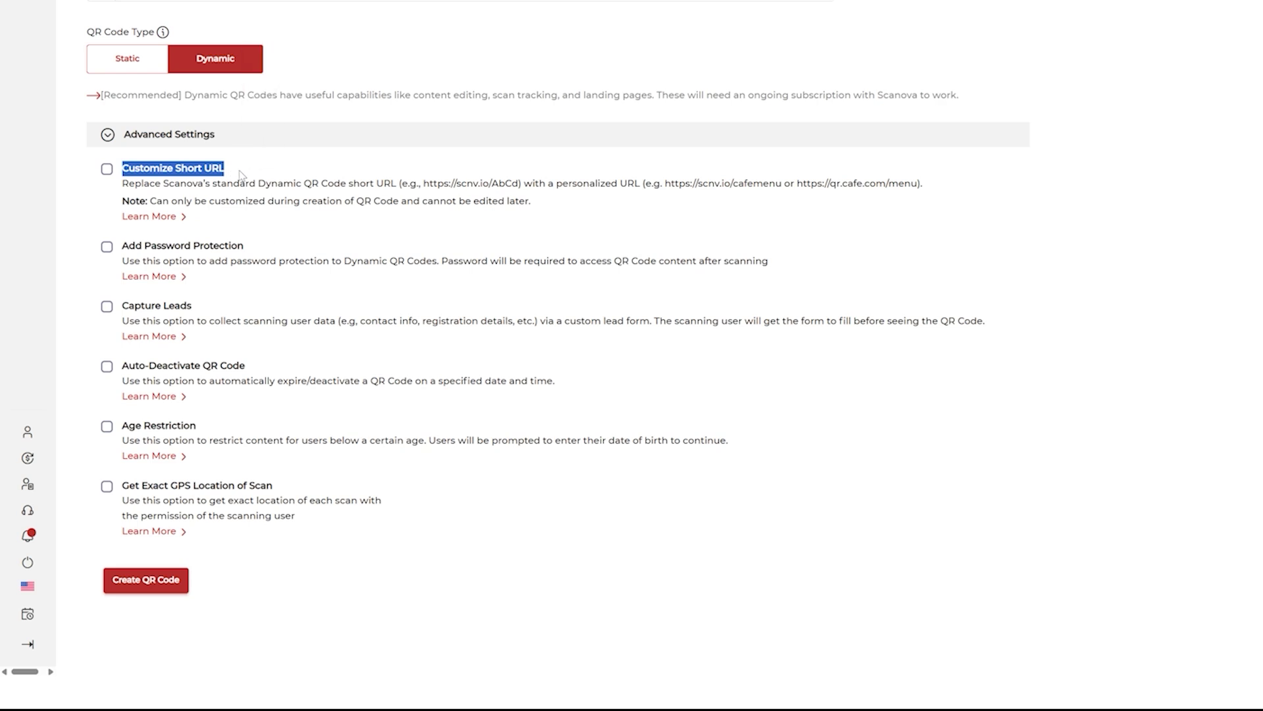
{"action": "left_click", "coordinate": [400, 186]}
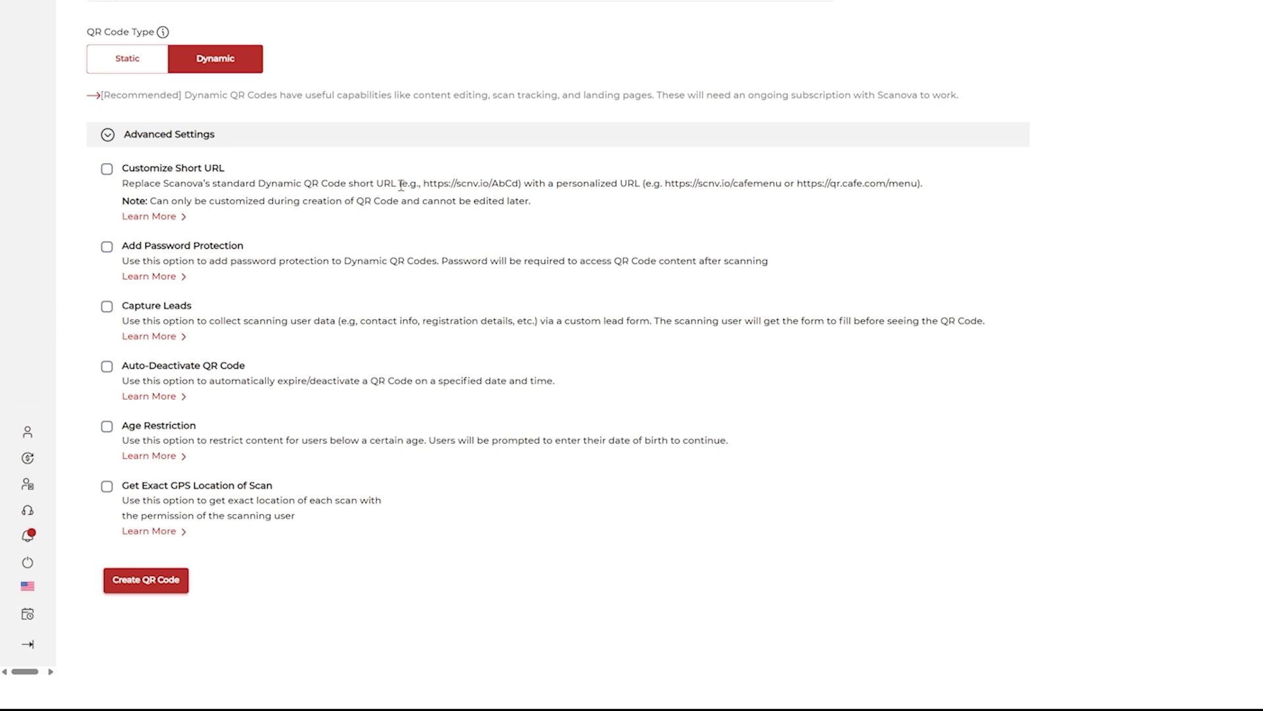
{"action": "left_click_drag", "start_coordinate": [400, 186], "coordinate": [528, 188]}
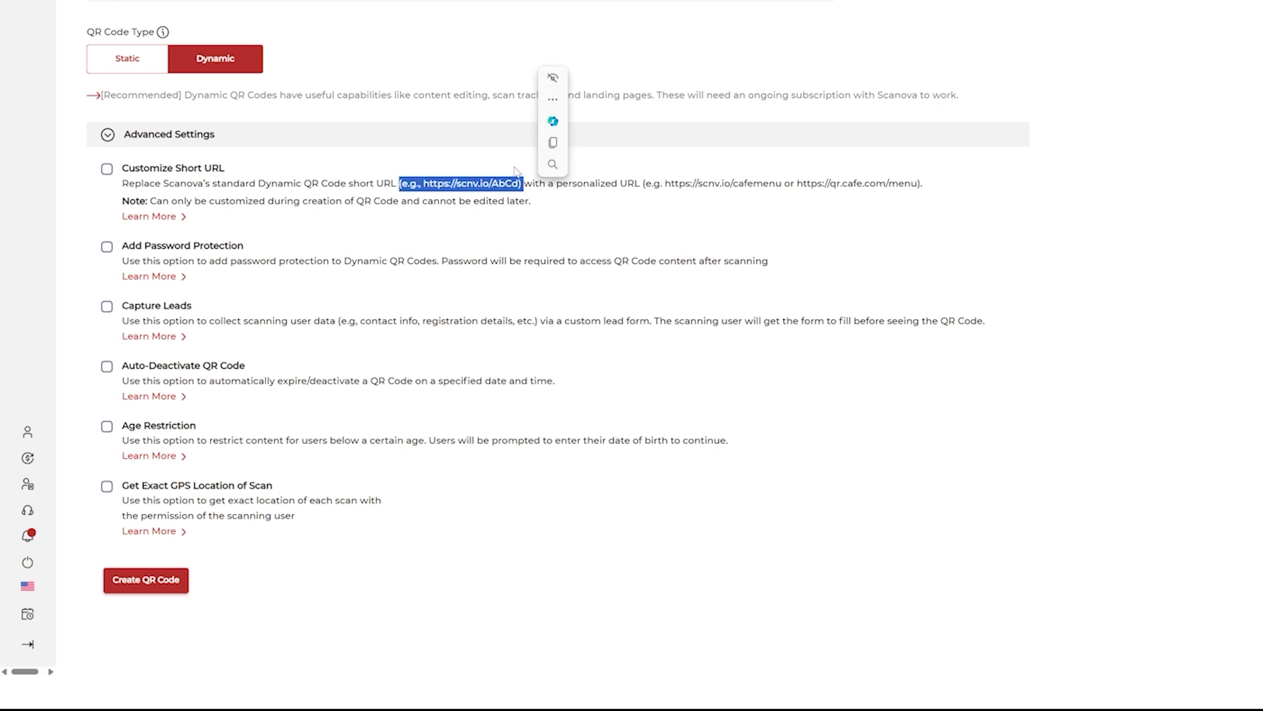
{"action": "left_click", "coordinate": [483, 165]}
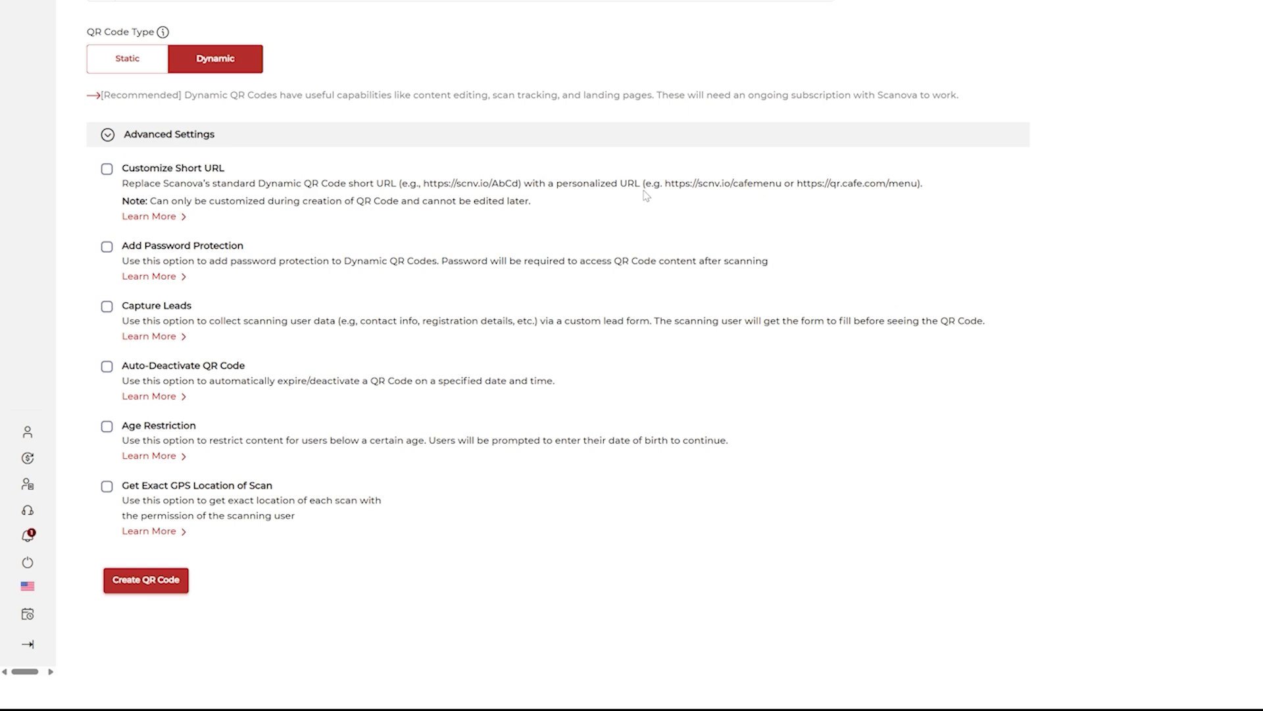
{"action": "mouse_move", "coordinate": [643, 185]}
{"action": "left_mouse_down"}
{"action": "mouse_move", "coordinate": [924, 191]}
{"action": "mouse_move", "coordinate": [644, 186]}
{"action": "left_mouse_up"}
Go over the password, lead capture, auto-deactivation, age restriction and GPS options, leaving them unchecked
{"action": "mouse_move", "coordinate": [123, 246]}
{"action": "left_mouse_down"}
{"action": "mouse_move", "coordinate": [243, 248]}
{"action": "mouse_move", "coordinate": [125, 247]}
{"action": "left_mouse_up"}
{"action": "mouse_move", "coordinate": [123, 306]}
{"action": "left_mouse_down"}
{"action": "mouse_move", "coordinate": [193, 312]}
{"action": "mouse_move", "coordinate": [124, 308]}
{"action": "left_mouse_up"}
{"action": "mouse_move", "coordinate": [123, 373]}
{"action": "left_mouse_down"}
{"action": "mouse_move", "coordinate": [247, 366]}
{"action": "mouse_move", "coordinate": [127, 368]}
{"action": "left_mouse_up"}
{"action": "mouse_move", "coordinate": [122, 429]}
{"action": "left_mouse_down"}
{"action": "mouse_move", "coordinate": [198, 433]}
{"action": "mouse_move", "coordinate": [125, 434]}
{"action": "left_mouse_up"}
{"action": "mouse_move", "coordinate": [124, 487]}
{"action": "left_mouse_down"}
{"action": "mouse_move", "coordinate": [274, 487]}
{"action": "mouse_move", "coordinate": [123, 486]}
{"action": "left_mouse_up"}
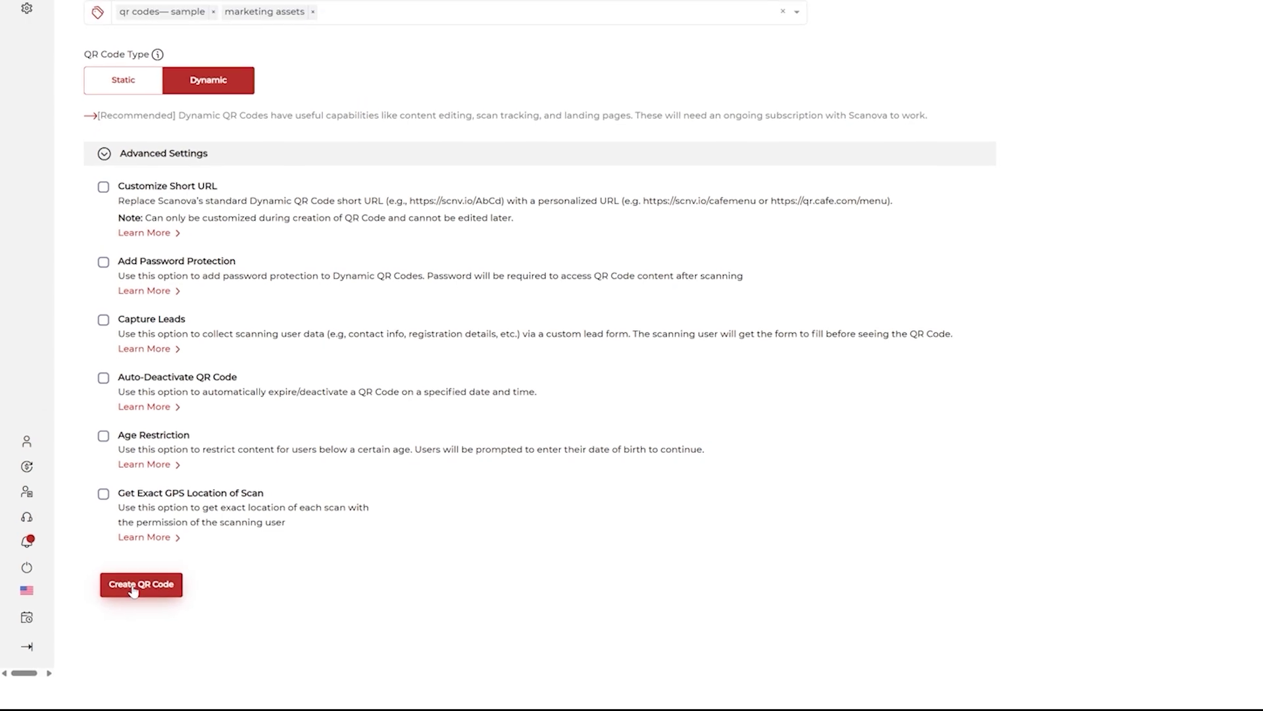
Create the Website QR code, then replace its scanova.io URL with app.scanova.io and apply
{"action": "left_click", "coordinate": [133, 591]}
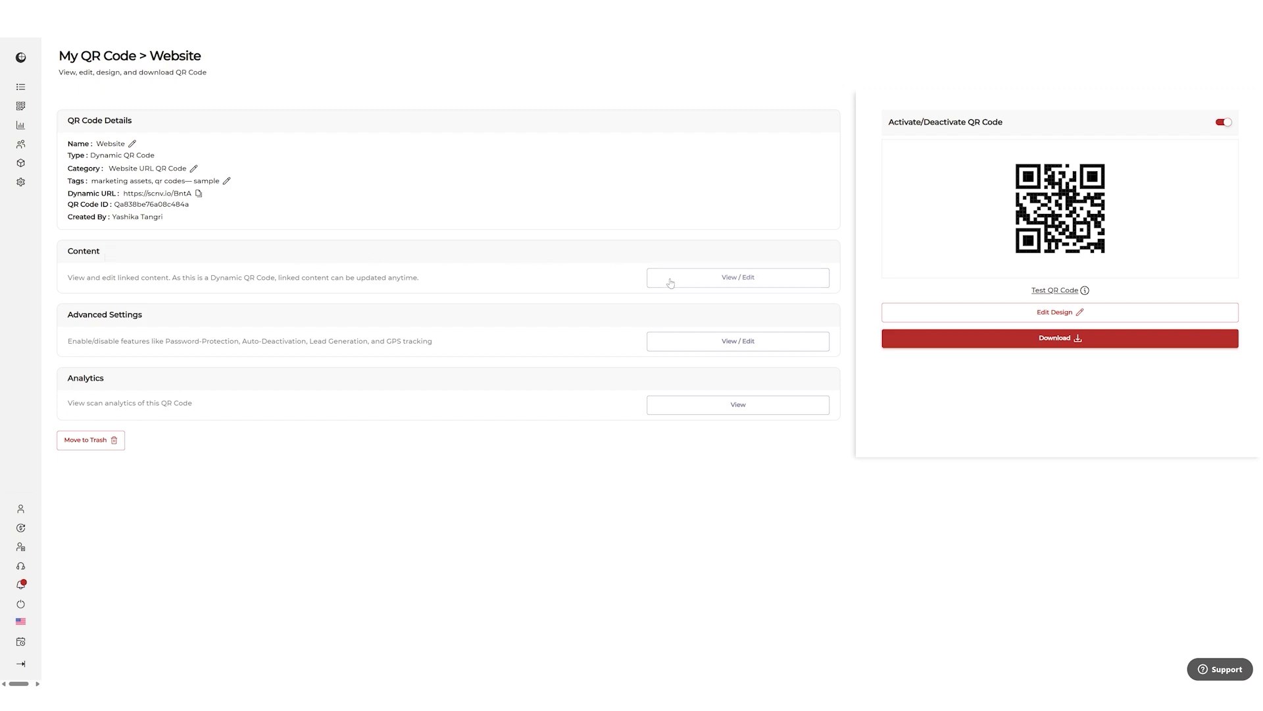
{"action": "left_click", "coordinate": [713, 283]}
{"action": "left_click_drag", "start_coordinate": [171, 150], "coordinate": [77, 154]}
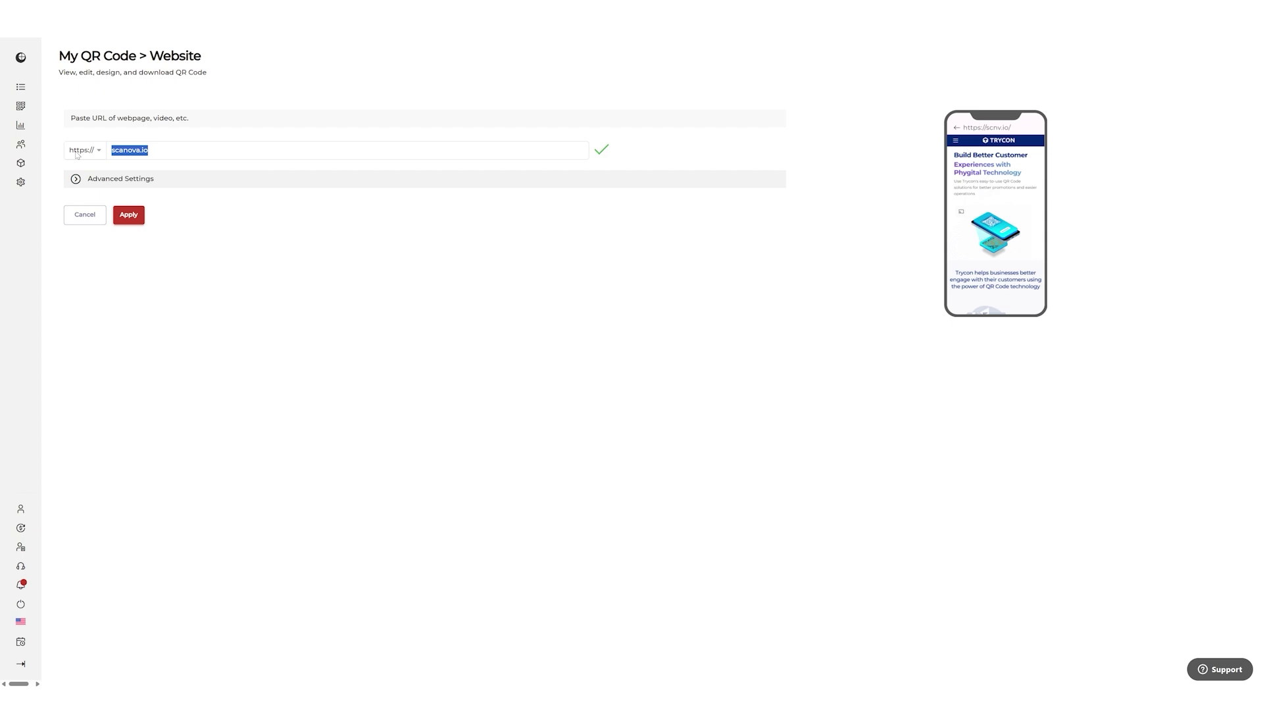
{"action": "key", "text": "BackSpace"}
{"action": "type", "text": "app.scanova.io"}
{"action": "left_click", "coordinate": [131, 219]}
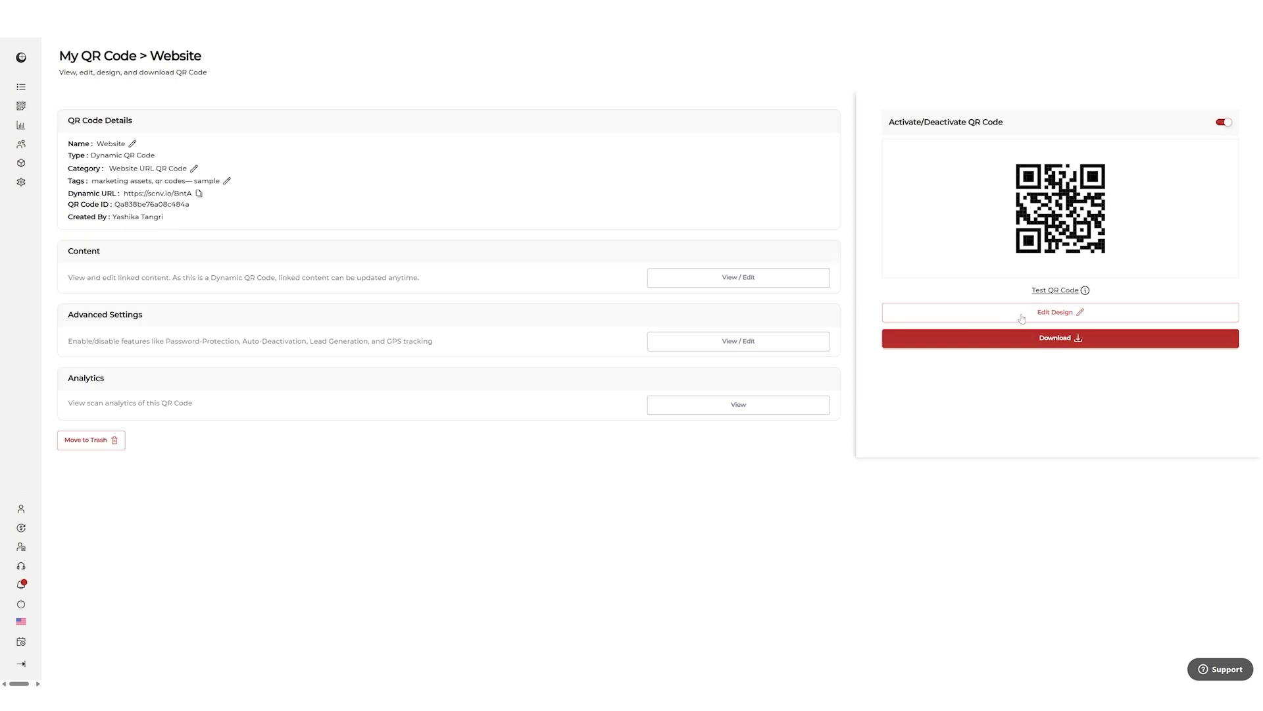
Choose Custom Logo Design under Edit Design and browse the template gallery
{"action": "left_click", "coordinate": [1038, 316]}
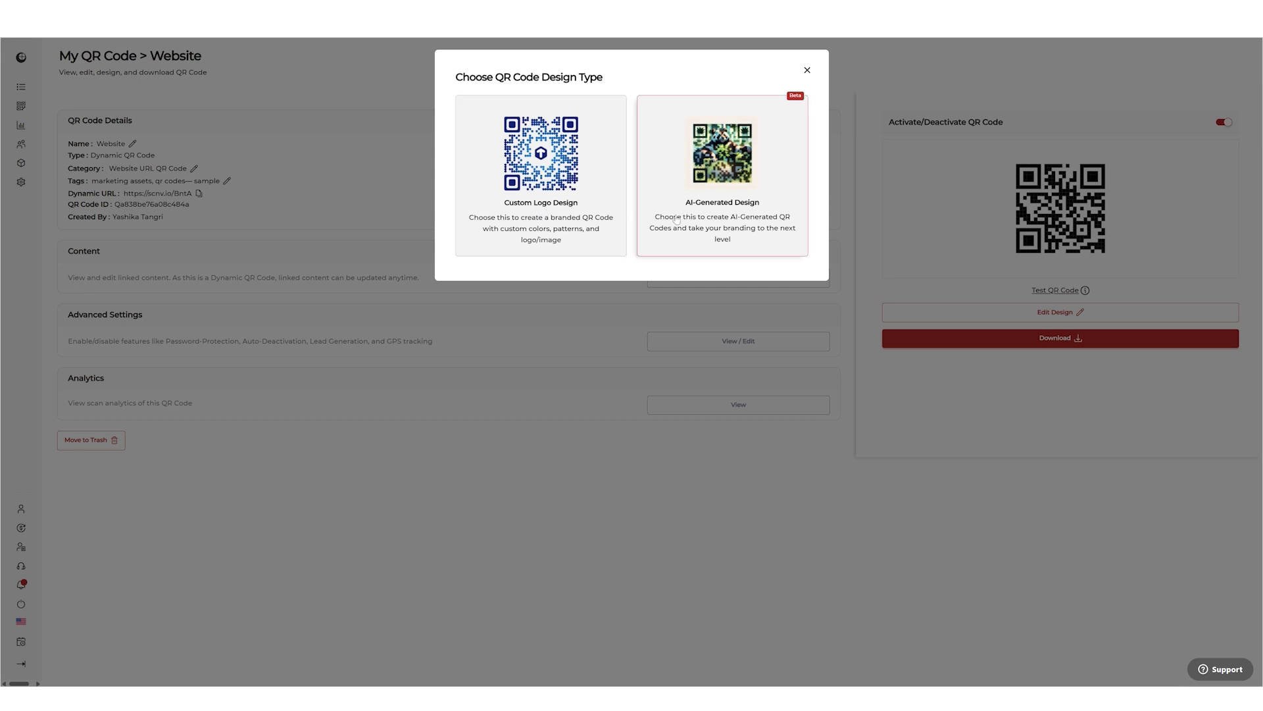
{"action": "left_click", "coordinate": [622, 243]}
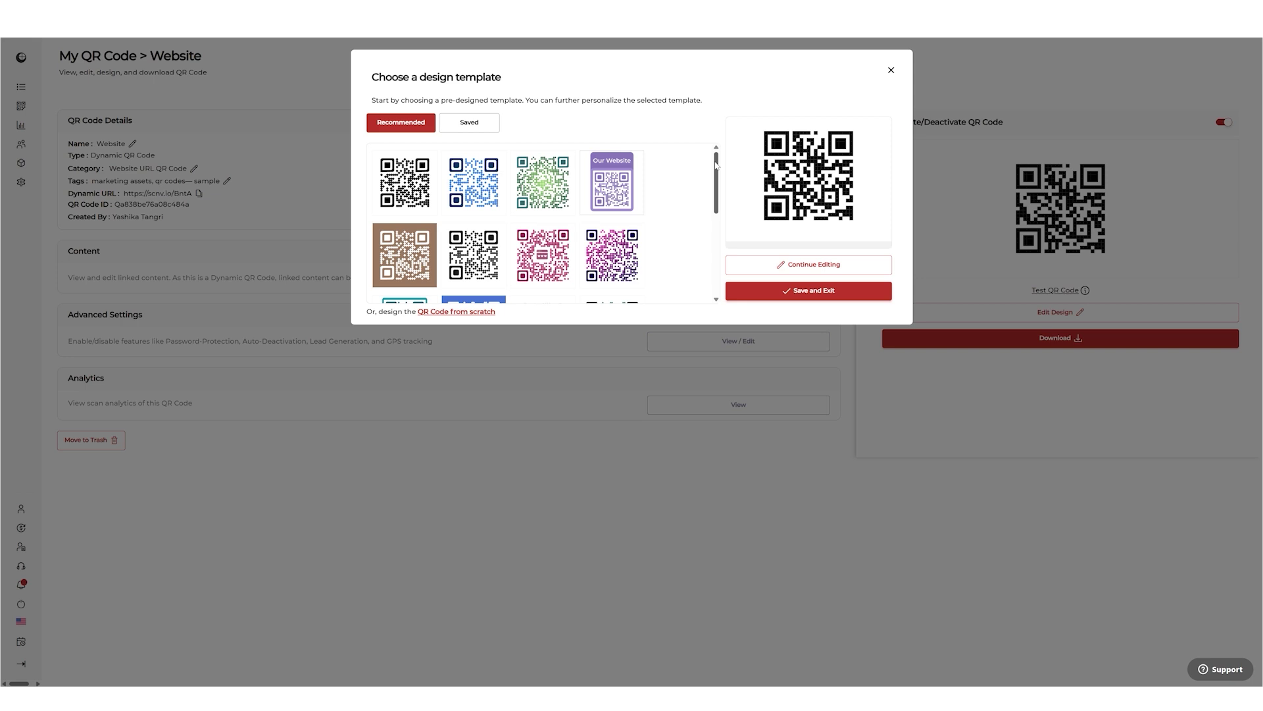
{"action": "left_click_drag", "start_coordinate": [716, 167], "coordinate": [719, 257]}
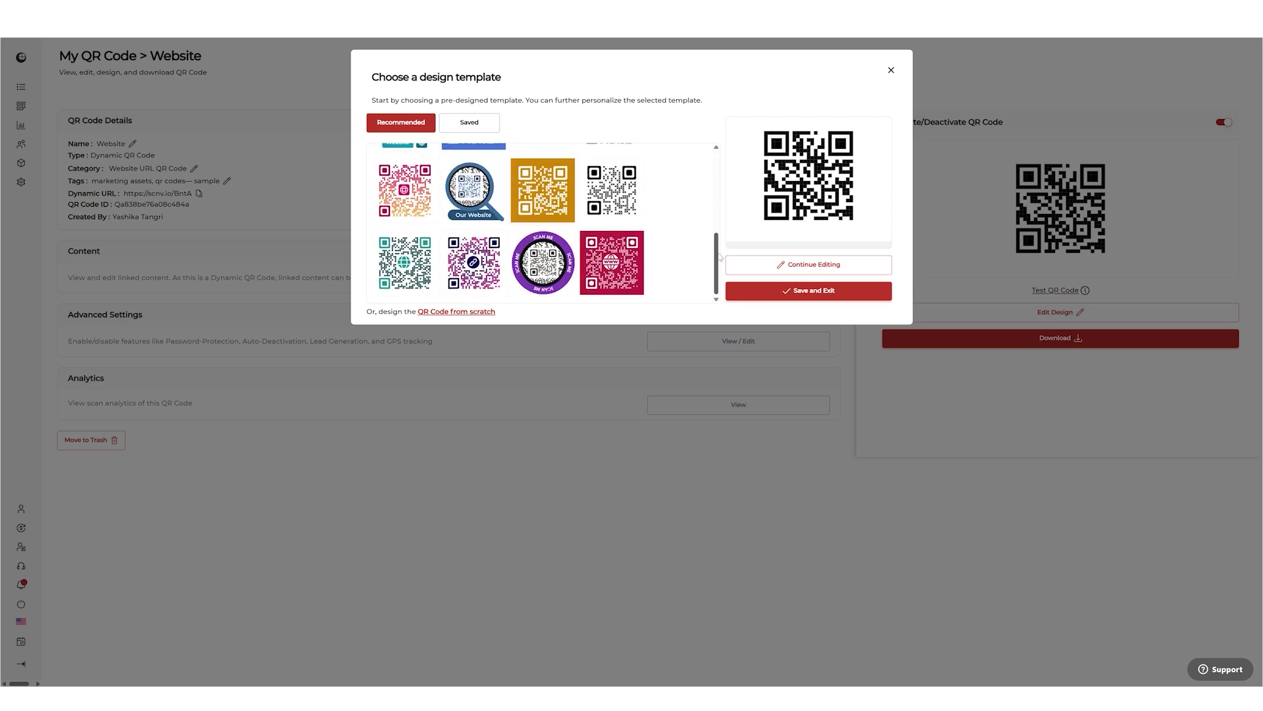
Look through the Logo, Eyes, Data, Background and Error Correction design options
{"action": "left_click", "coordinate": [774, 268]}
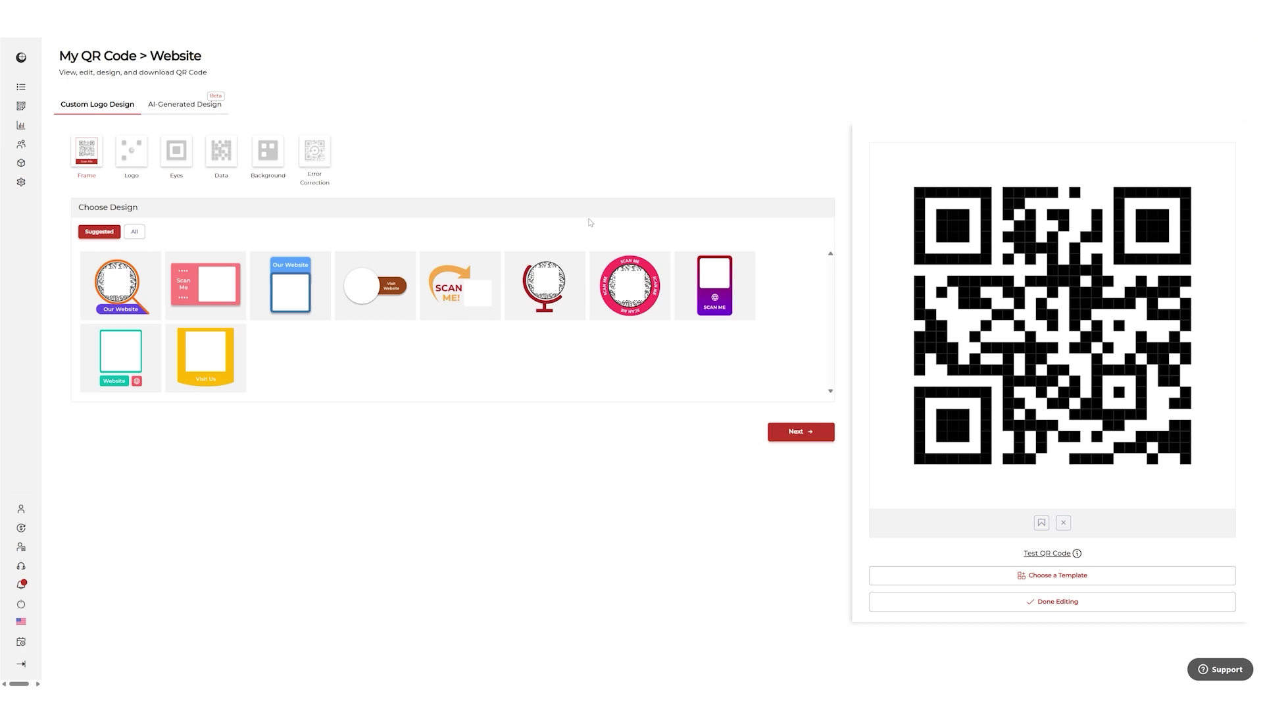
{"action": "left_click", "coordinate": [132, 157]}
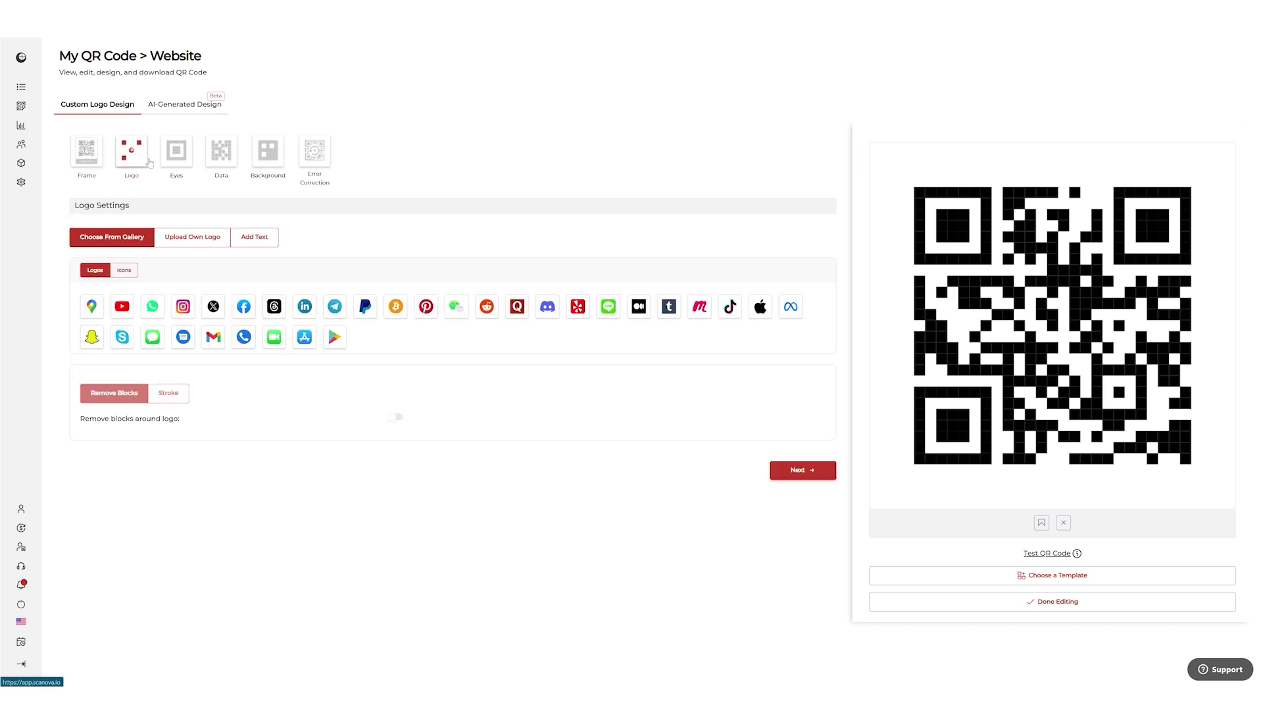
{"action": "left_click", "coordinate": [177, 154]}
{"action": "left_click", "coordinate": [222, 153]}
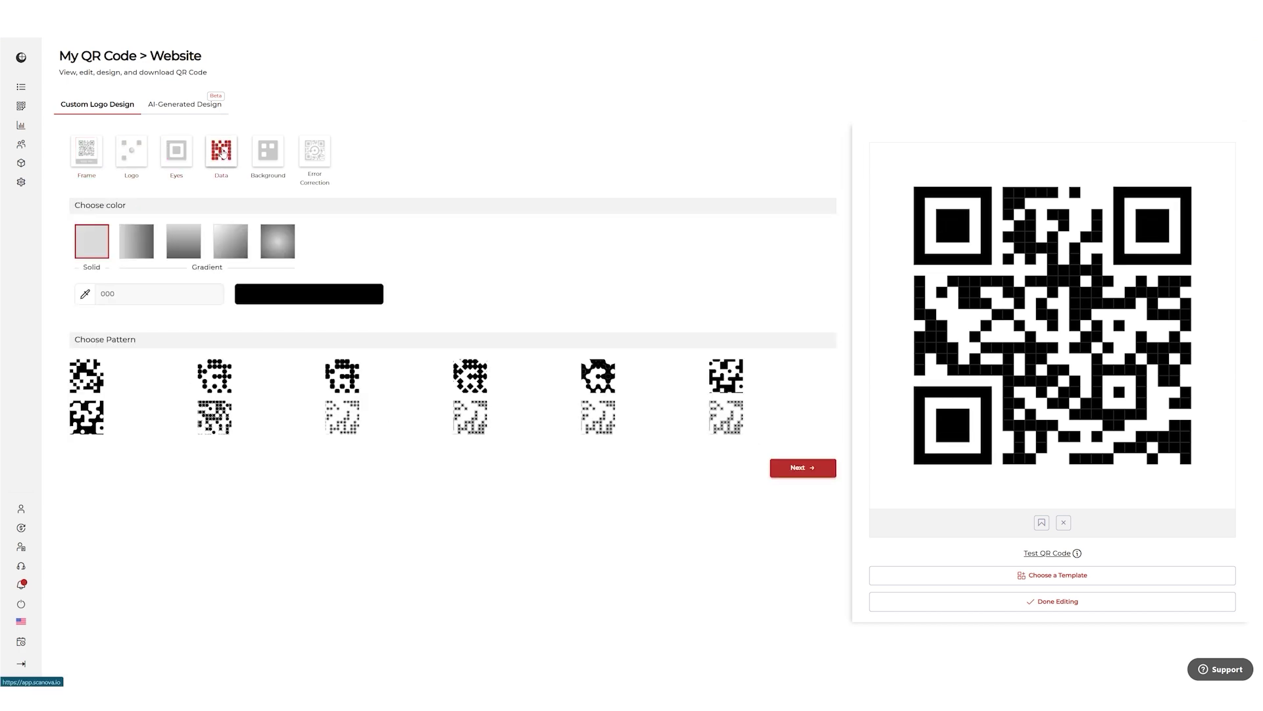
{"action": "left_click", "coordinate": [268, 153]}
{"action": "left_click", "coordinate": [315, 153]}
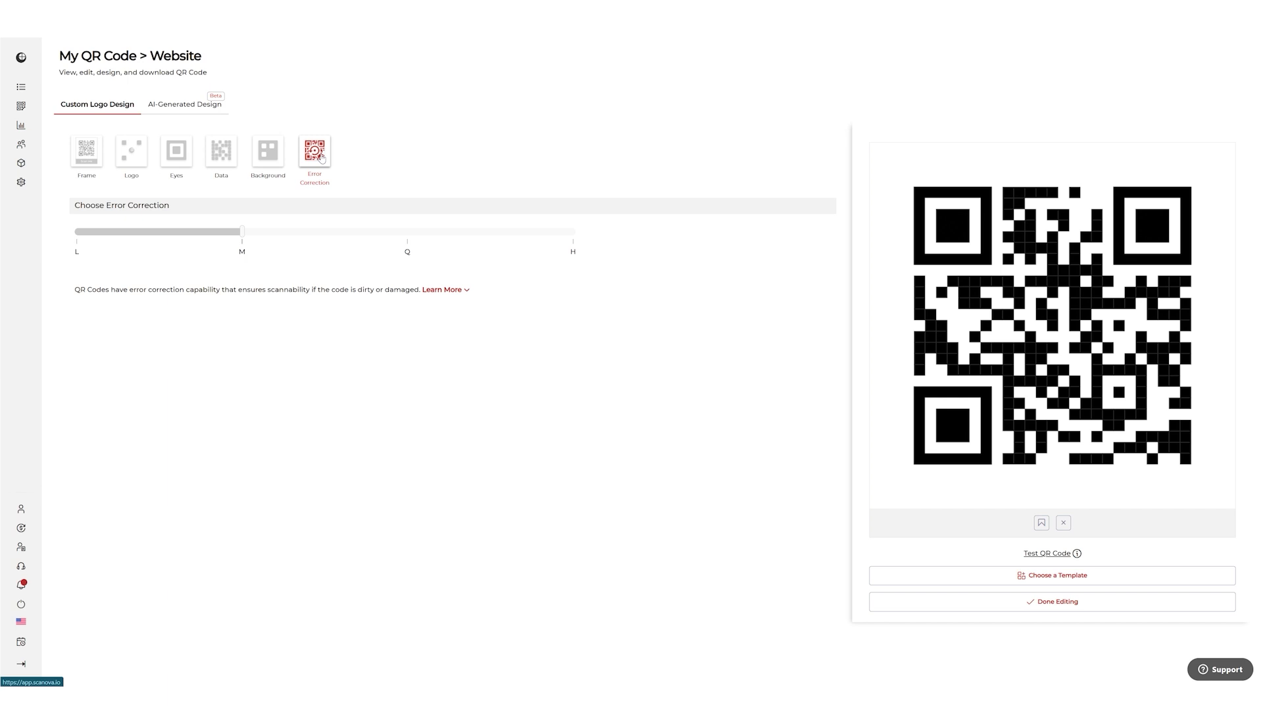
Try several frames, then apply the blue 'Our Website' frame
{"action": "left_click", "coordinate": [92, 159]}
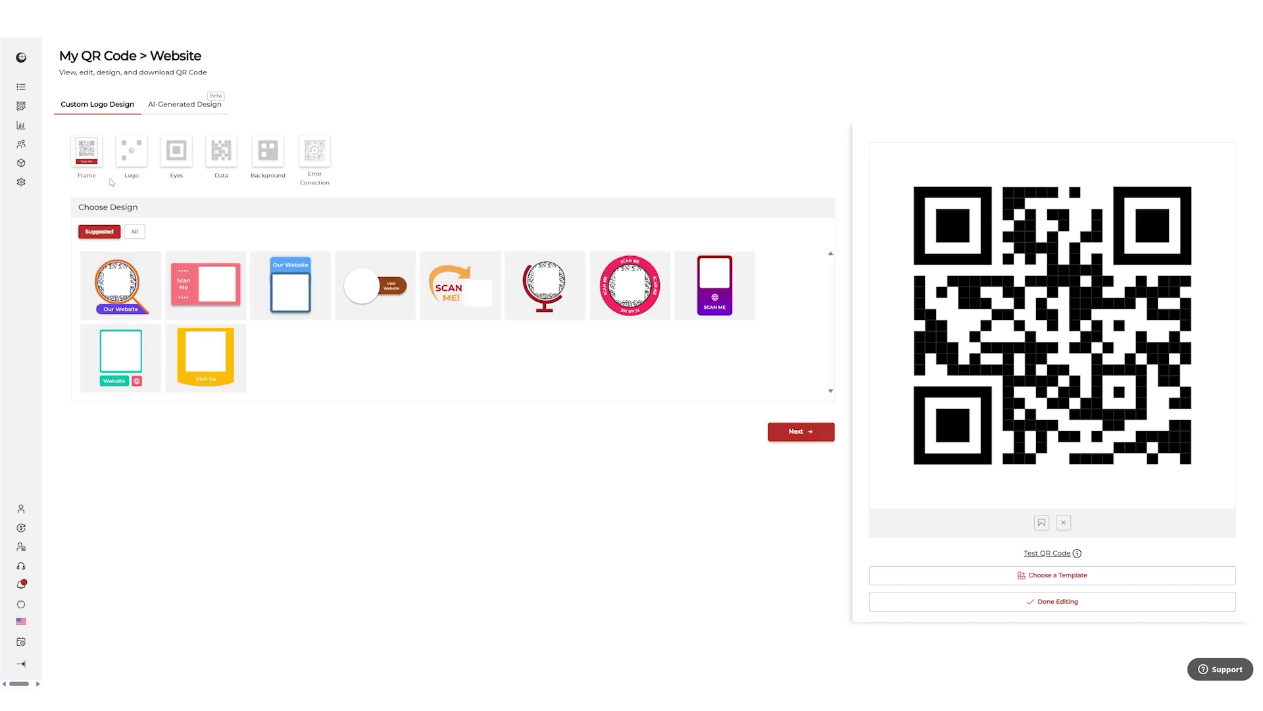
{"action": "left_click", "coordinate": [113, 289]}
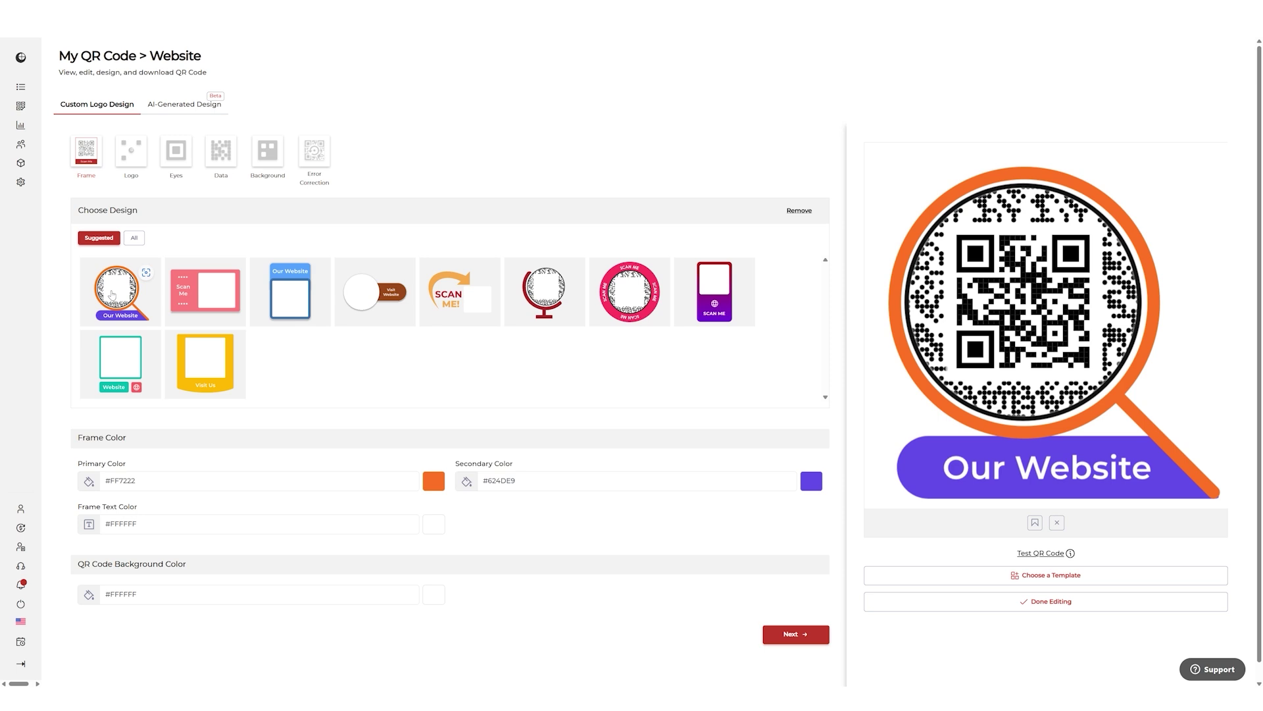
{"action": "left_click", "coordinate": [205, 289]}
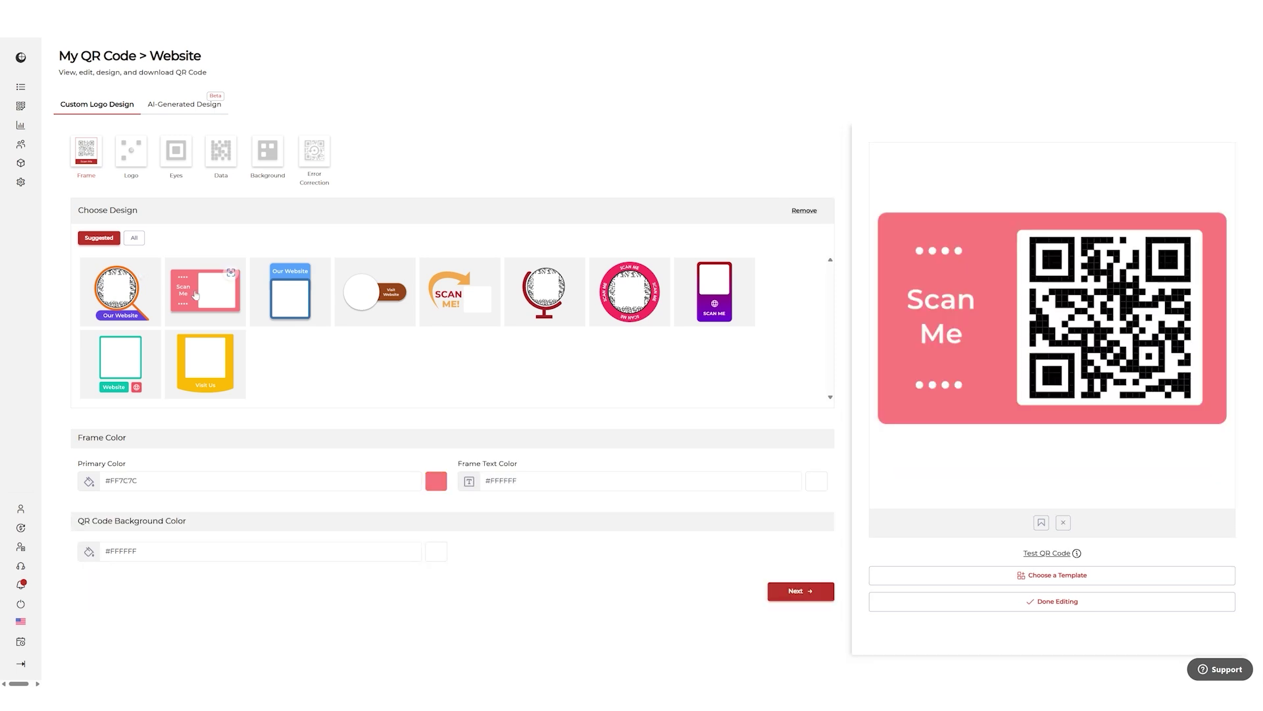
{"action": "left_click", "coordinate": [277, 295]}
{"action": "left_click", "coordinate": [393, 307]}
{"action": "left_click", "coordinate": [290, 306]}
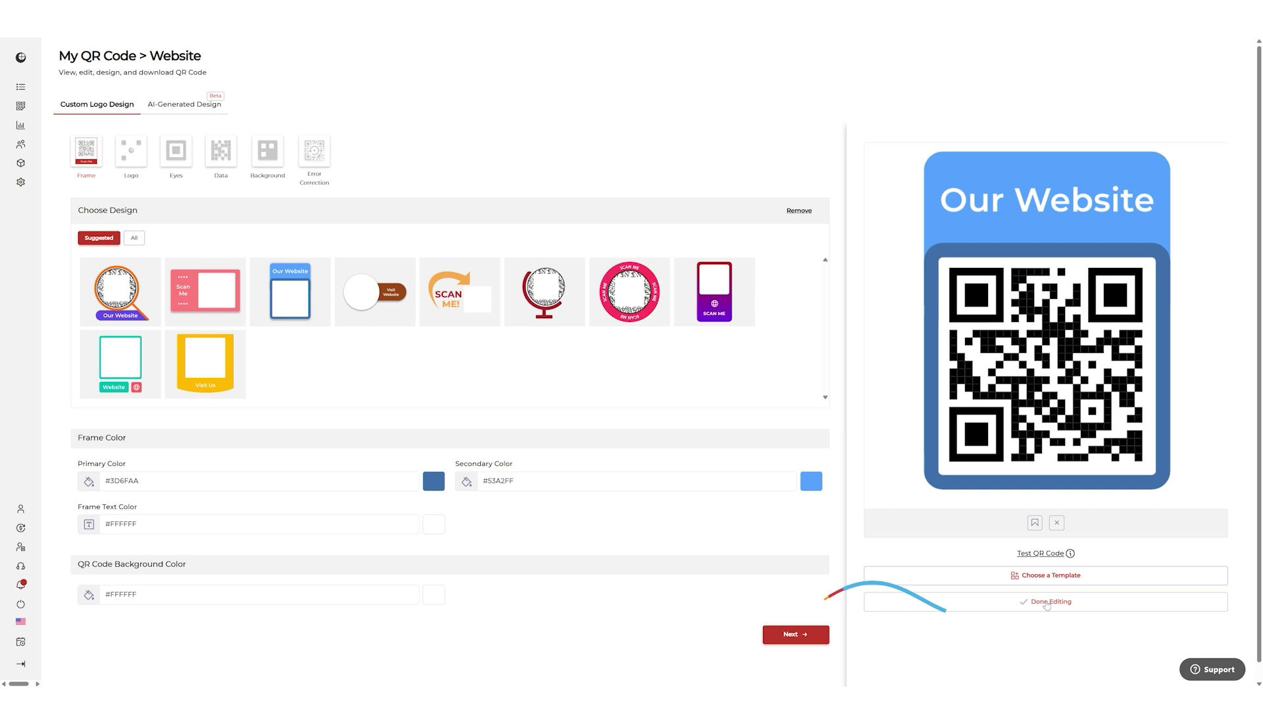
Save the blue 'Our Website' frame design and download the QR code as an SVG
{"action": "left_click", "coordinate": [1010, 604]}
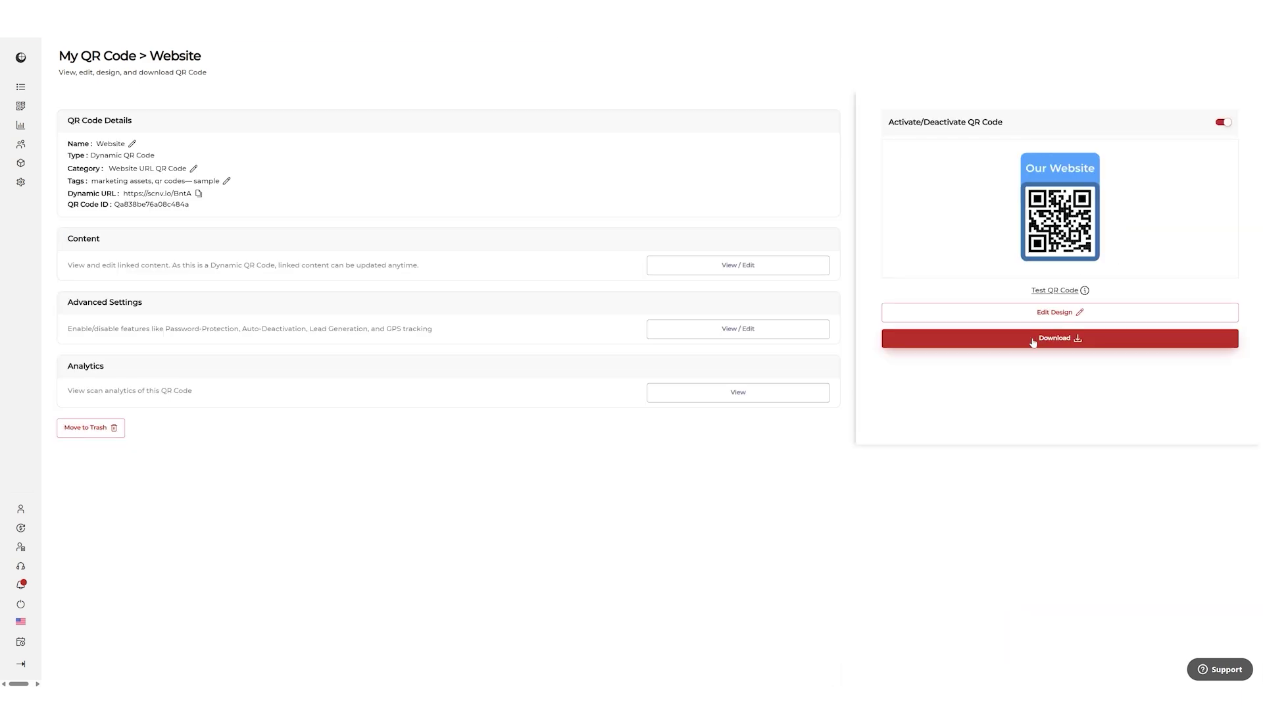
{"action": "left_click", "coordinate": [1033, 341]}
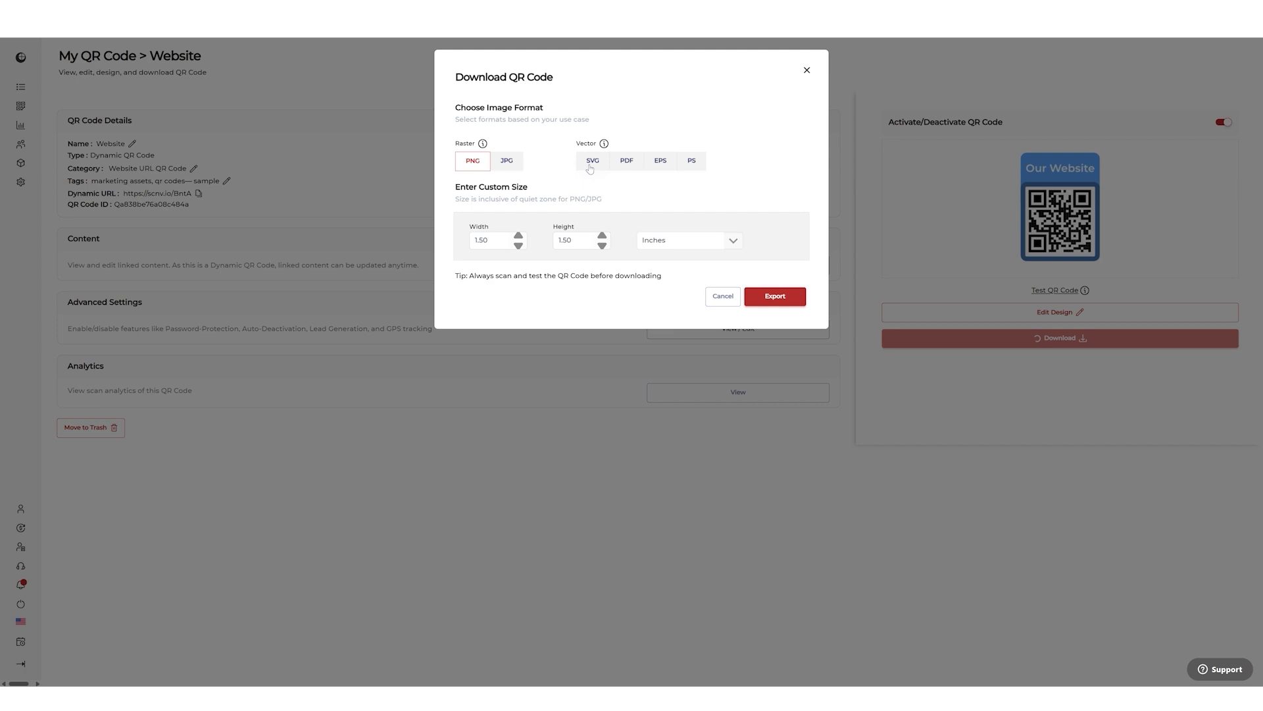
{"action": "left_click", "coordinate": [592, 161]}
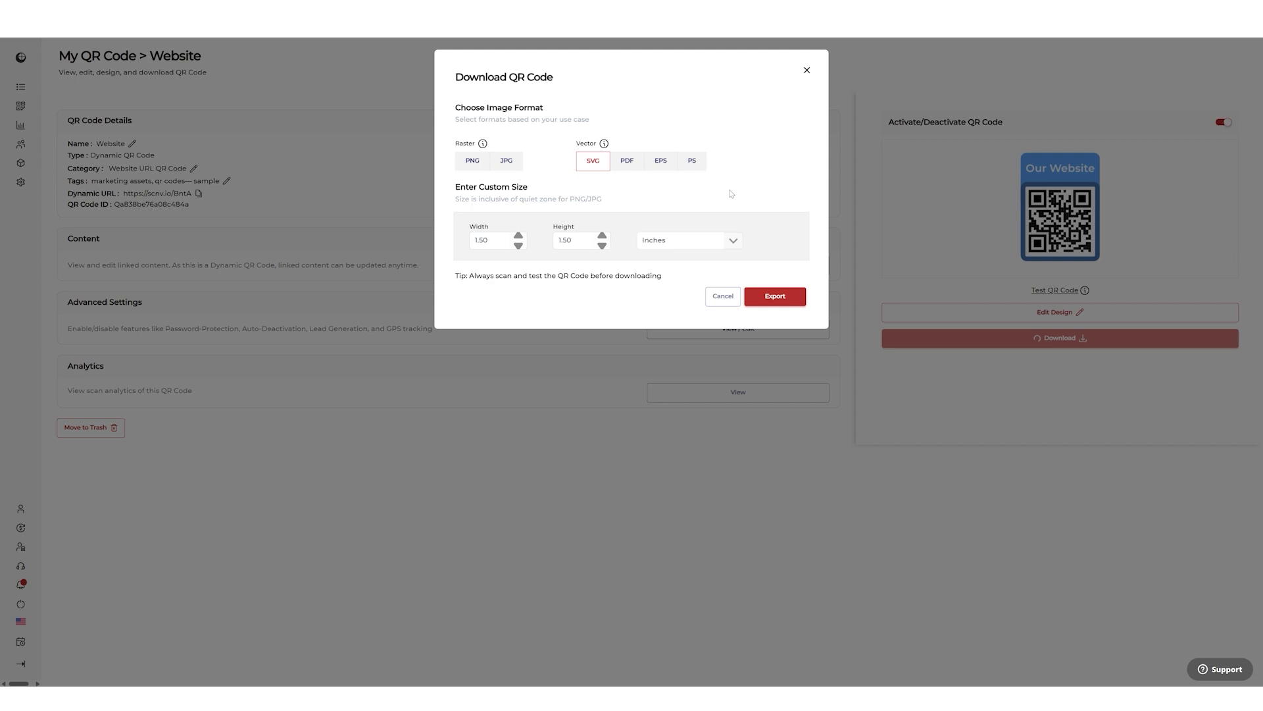
{"action": "left_click", "coordinate": [773, 300]}
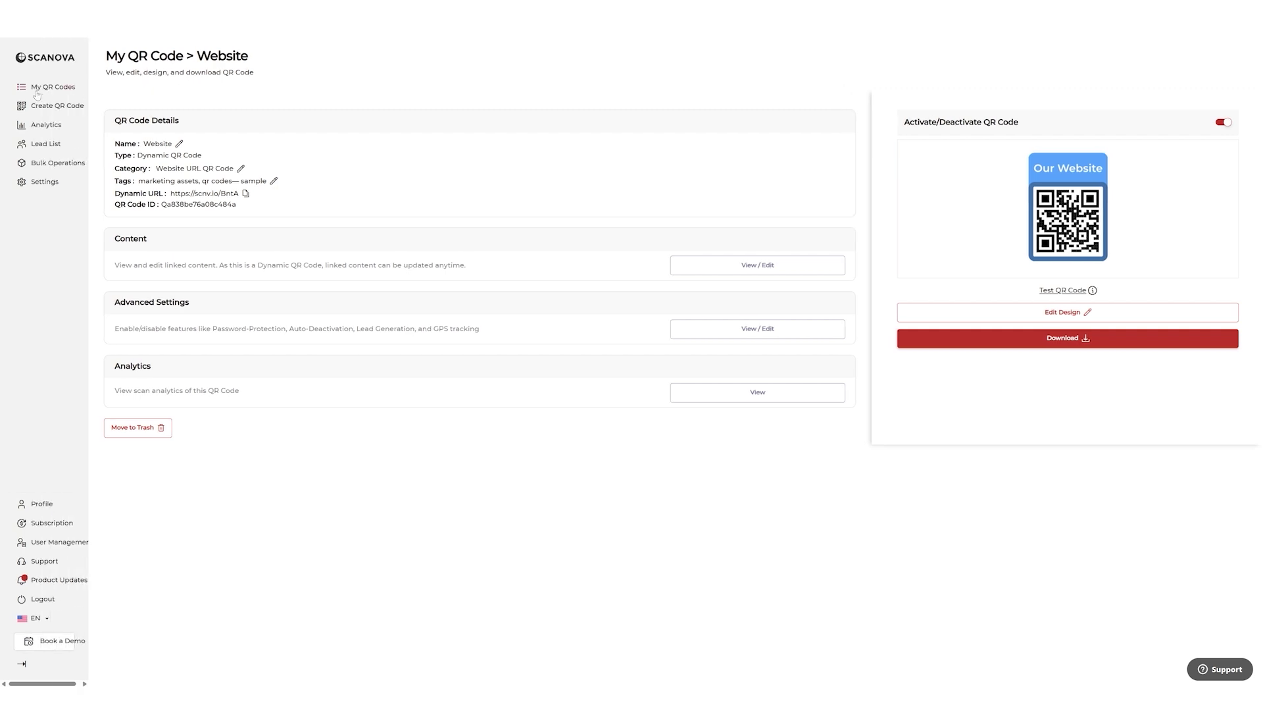
{"action": "mouse_move", "coordinate": [45, 89]}
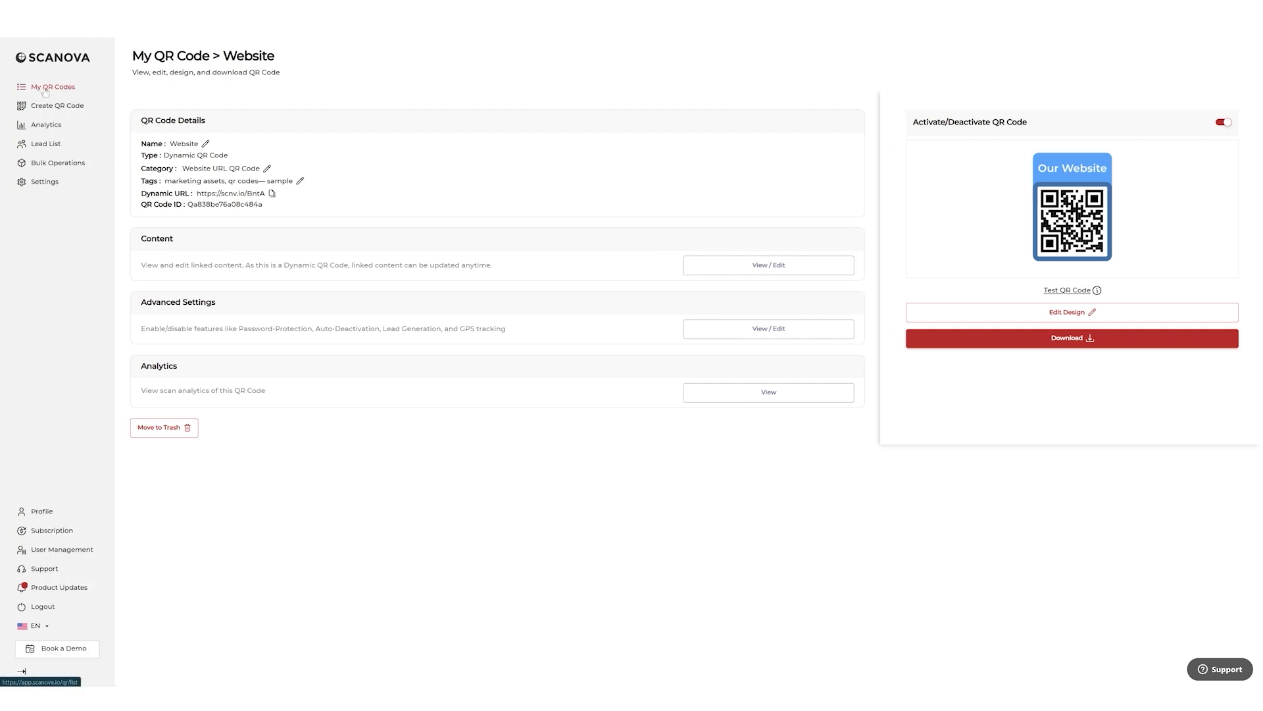
Return to My QR Codes, showing the framed Website code among 255 codes
{"action": "left_click", "coordinate": [77, 92]}
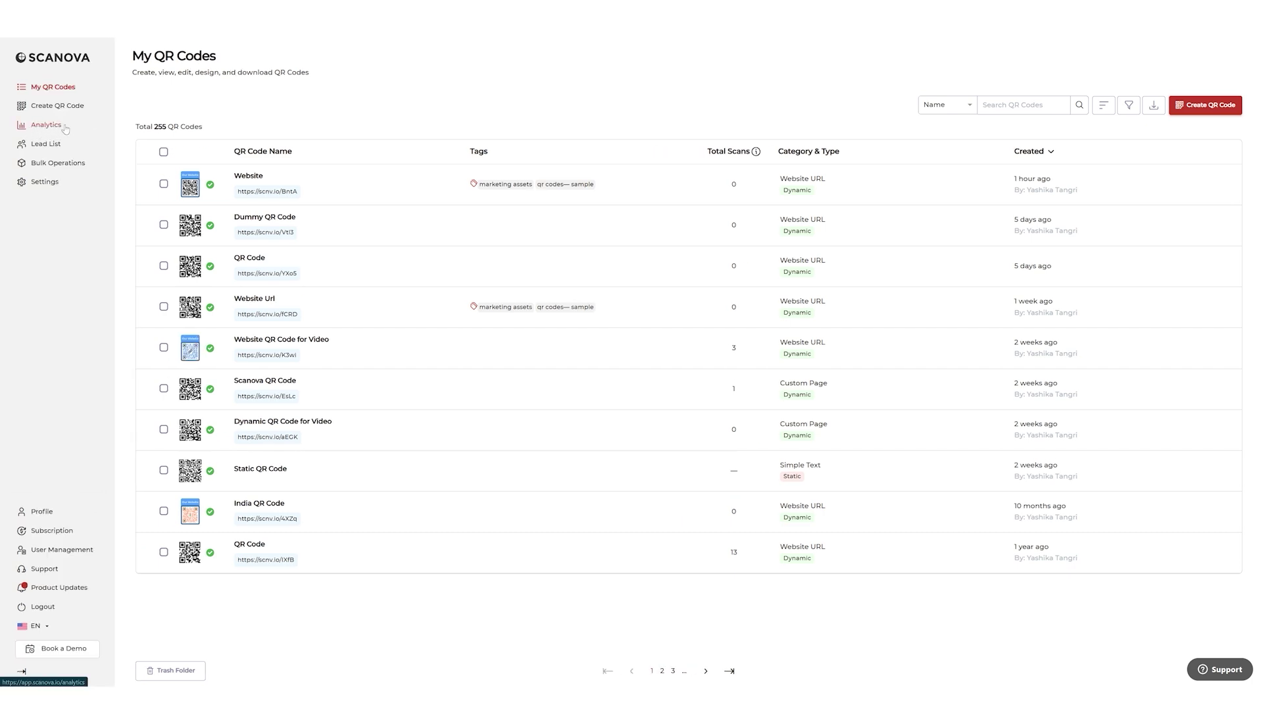
Get This Month analytics for Website QR Code for Video, reporting 3 total scans
{"action": "left_click", "coordinate": [65, 129]}
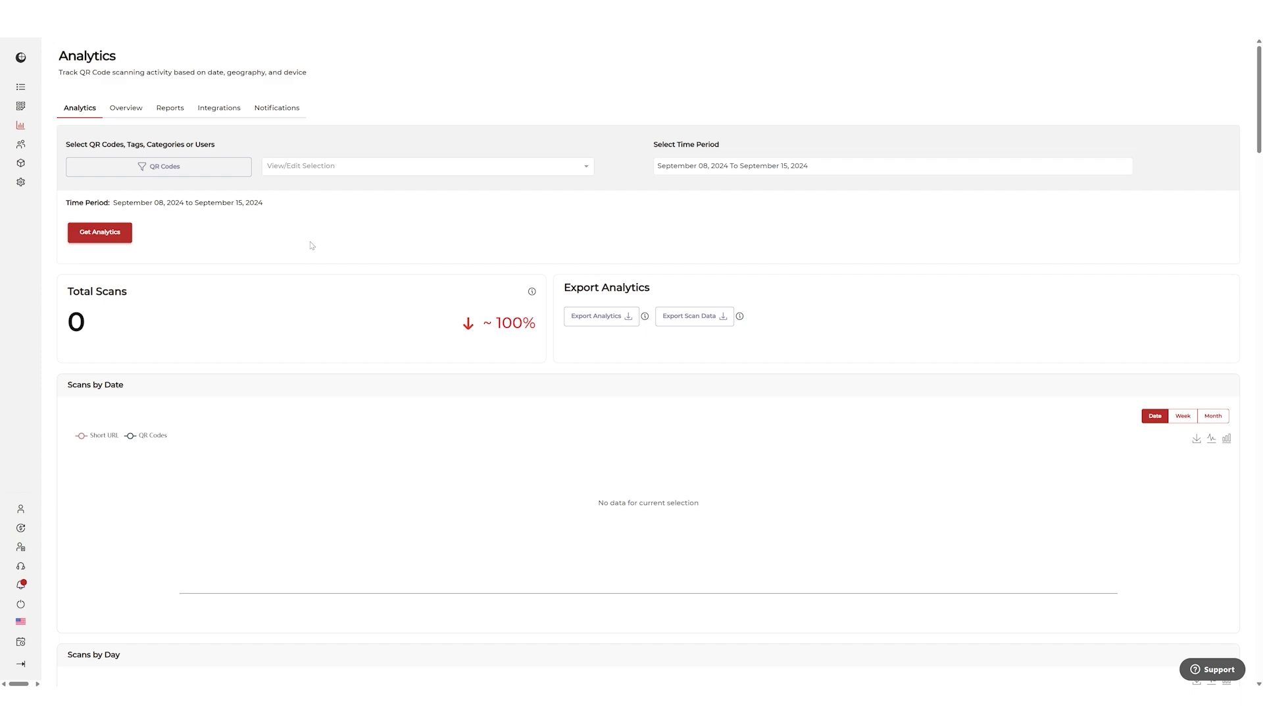
{"action": "left_click", "coordinate": [281, 168]}
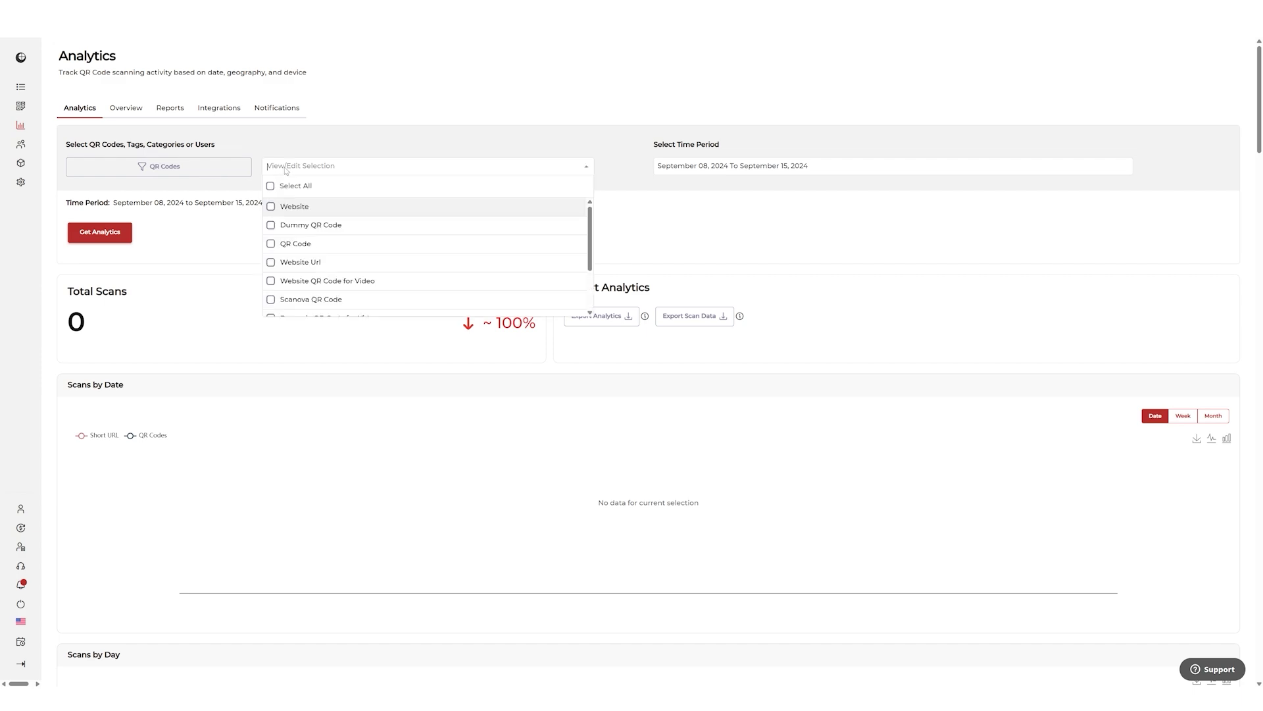
{"action": "left_click", "coordinate": [272, 281]}
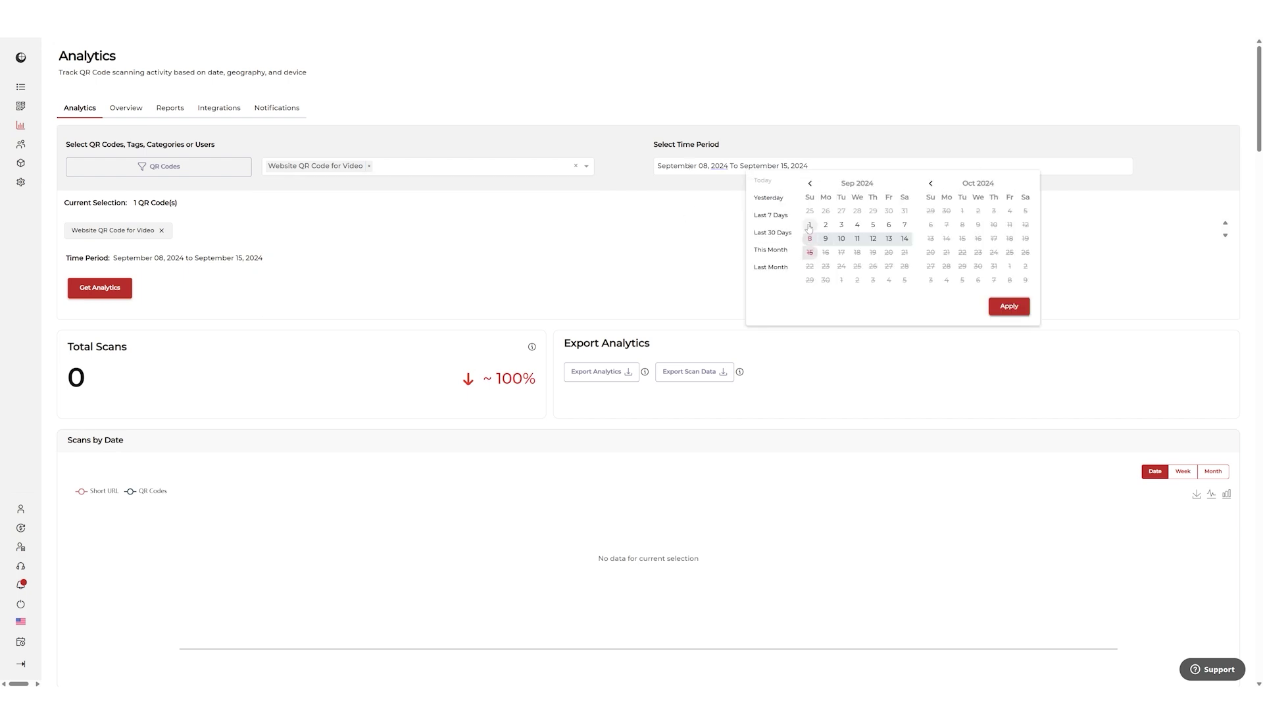
{"action": "left_click", "coordinate": [690, 167]}
{"action": "left_click", "coordinate": [771, 249]}
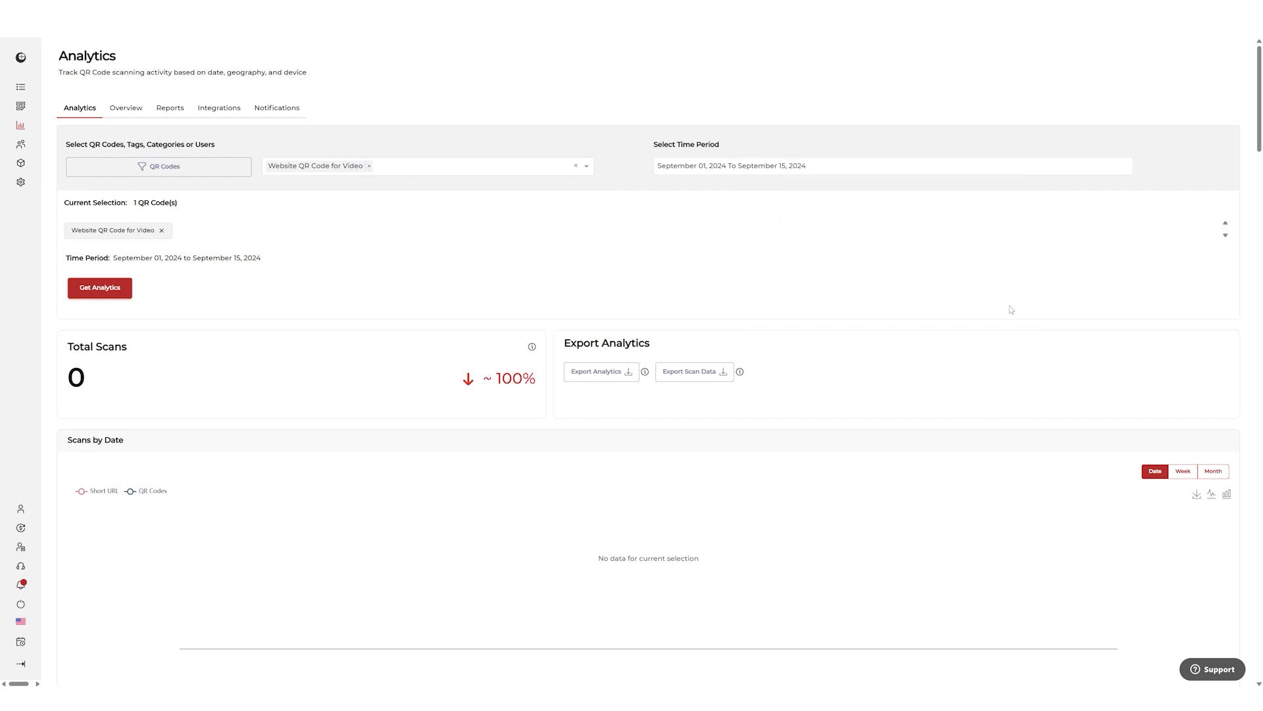
{"action": "left_click", "coordinate": [104, 289]}
{"action": "scroll", "coordinate": [631, 394], "scroll_direction": "down", "scroll_amount": 3}
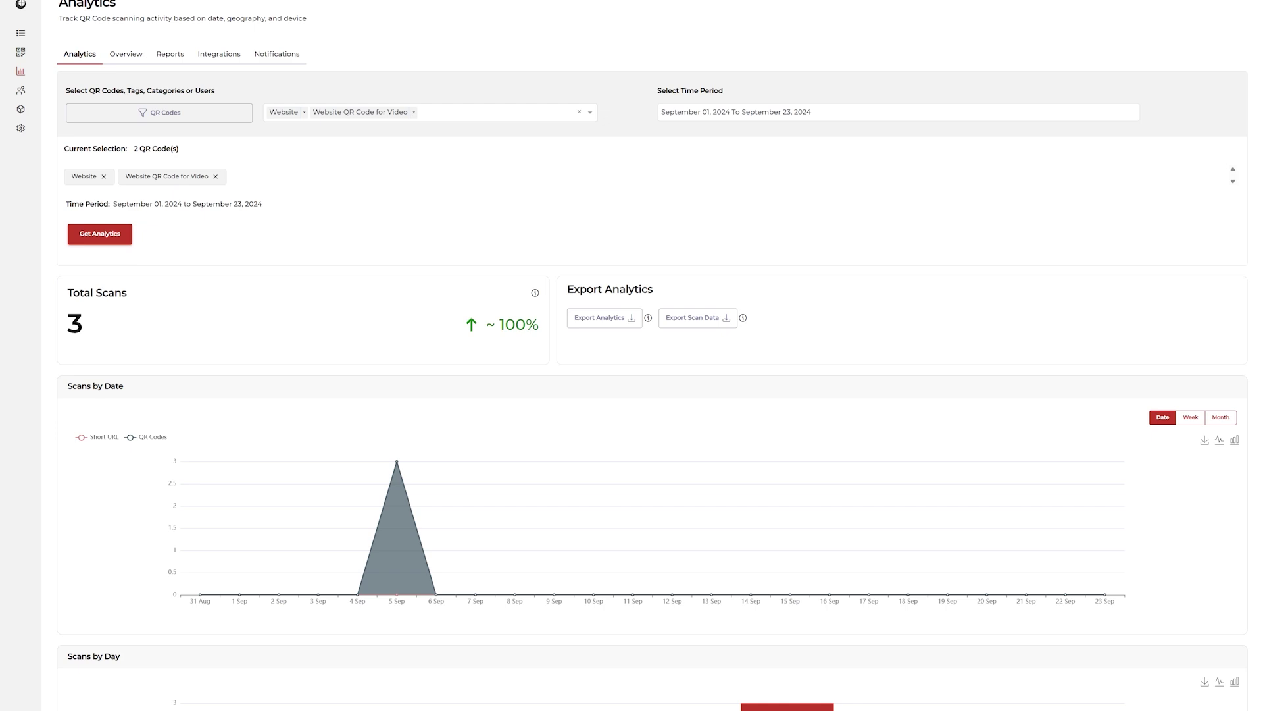
{"action": "scroll", "coordinate": [631, 356], "scroll_direction": "down", "scroll_amount": 2}
{"action": "scroll", "coordinate": [632, 355], "scroll_direction": "down", "scroll_amount": 2}
{"action": "scroll", "coordinate": [631, 355], "scroll_direction": "down", "scroll_amount": 2}
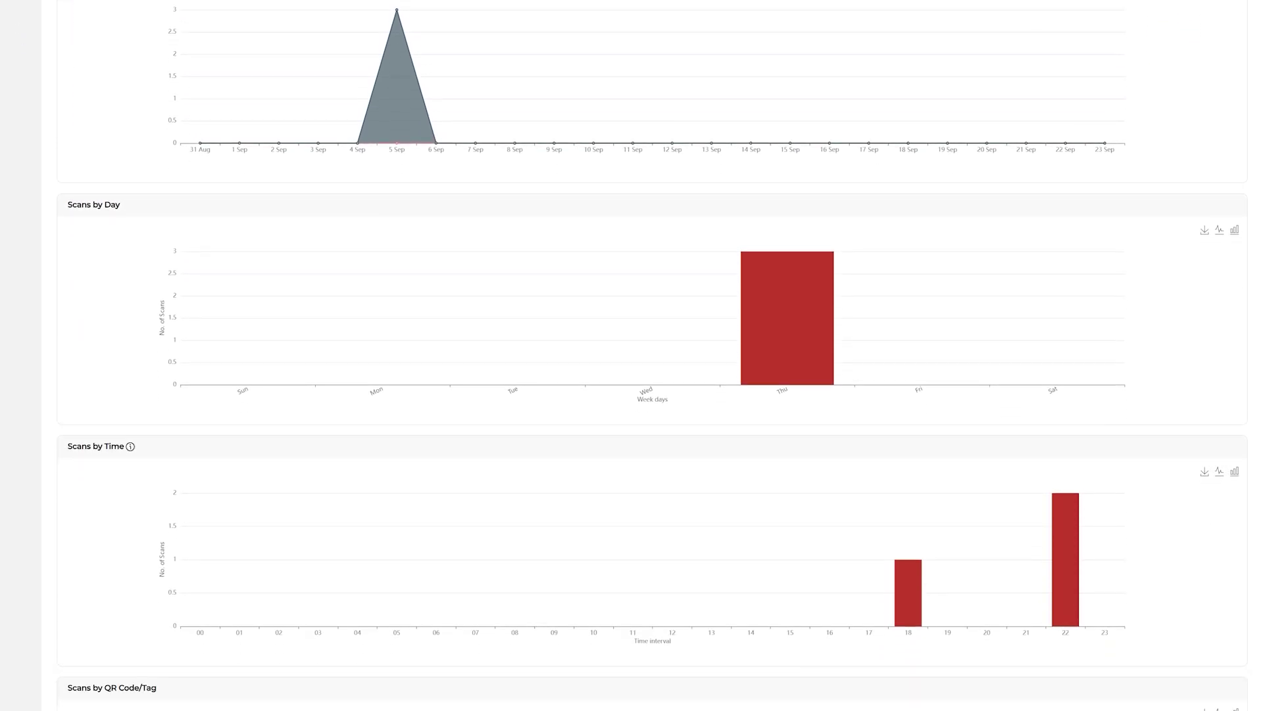
{"action": "scroll", "coordinate": [631, 355], "scroll_direction": "down", "scroll_amount": 2}
{"action": "scroll", "coordinate": [632, 355], "scroll_direction": "down", "scroll_amount": 2}
{"action": "scroll", "coordinate": [631, 355], "scroll_direction": "down", "scroll_amount": 2}
{"action": "scroll", "coordinate": [632, 355], "scroll_direction": "down", "scroll_amount": 2}
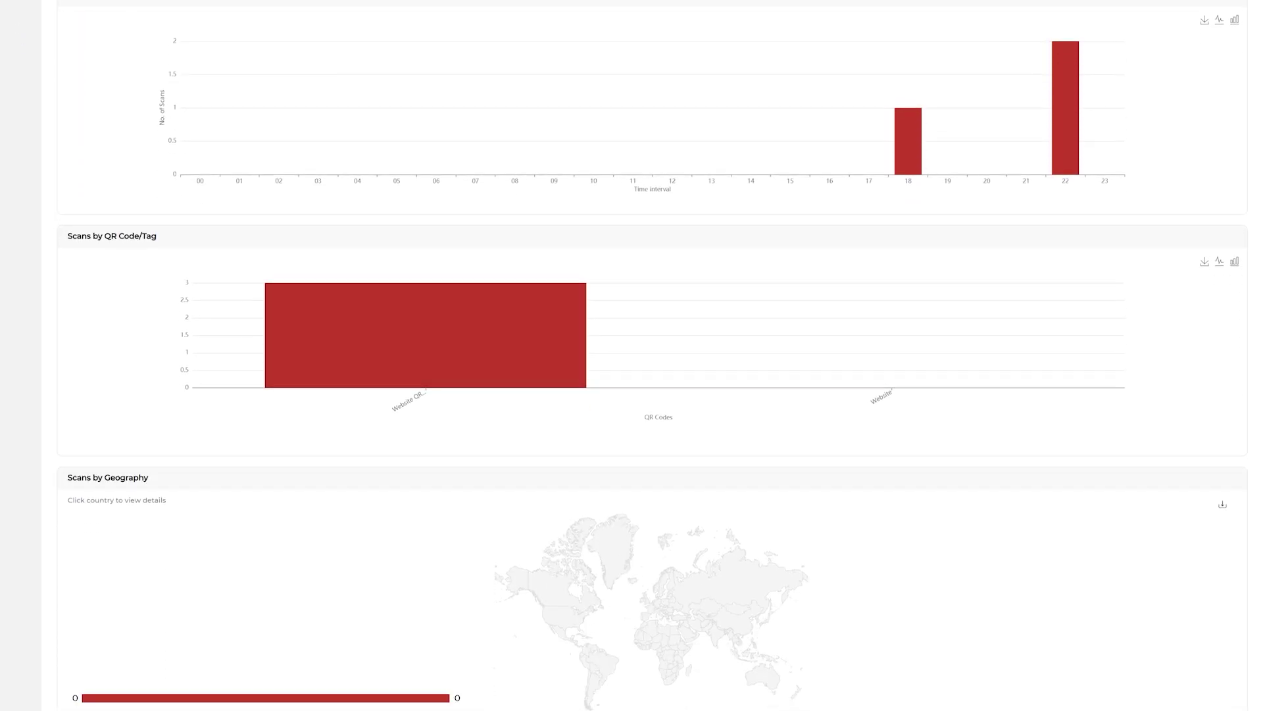
{"action": "scroll", "coordinate": [631, 355], "scroll_direction": "down", "scroll_amount": 2}
{"action": "scroll", "coordinate": [632, 355], "scroll_direction": "down", "scroll_amount": 2}
{"action": "scroll", "coordinate": [632, 355], "scroll_direction": "down", "scroll_amount": 2}
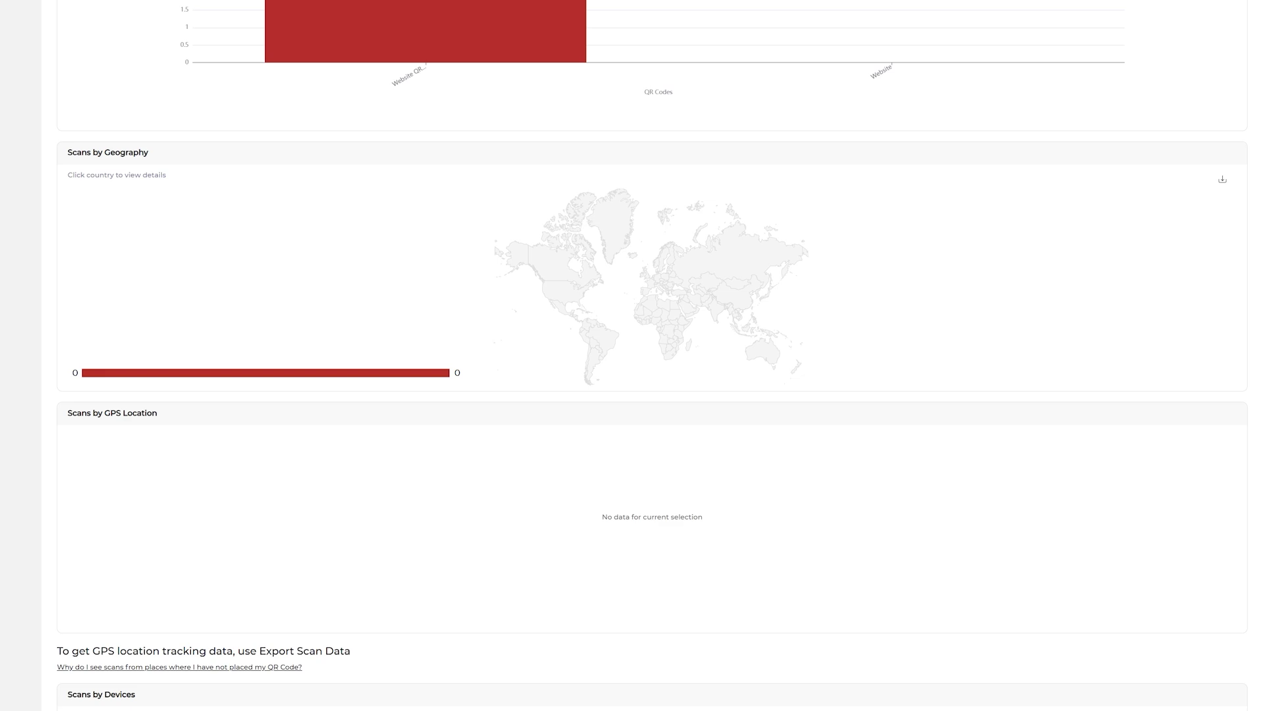
{"action": "scroll", "coordinate": [632, 355], "scroll_direction": "down", "scroll_amount": 2}
{"action": "scroll", "coordinate": [631, 355], "scroll_direction": "down", "scroll_amount": 2}
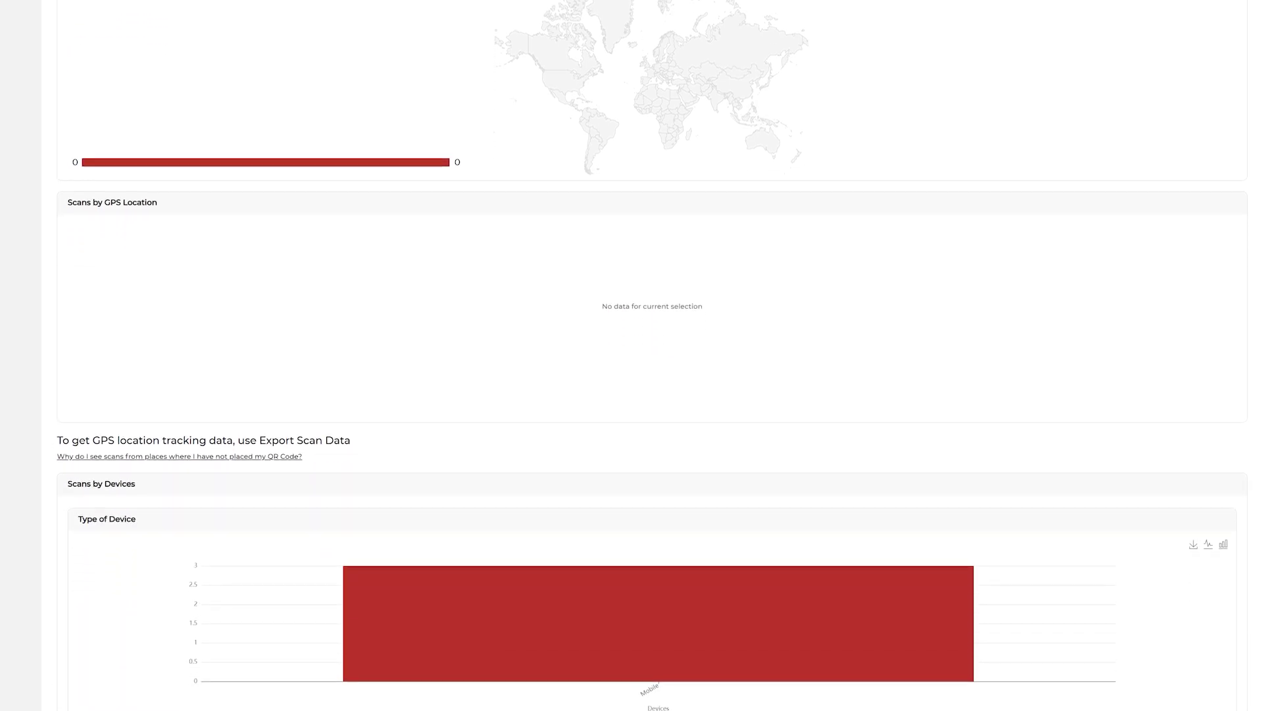
{"action": "scroll", "coordinate": [631, 355], "scroll_direction": "down", "scroll_amount": 2}
{"action": "scroll", "coordinate": [632, 356], "scroll_direction": "down", "scroll_amount": 2}
{"action": "scroll", "coordinate": [632, 355], "scroll_direction": "down", "scroll_amount": 2}
{"action": "scroll", "coordinate": [631, 355], "scroll_direction": "down", "scroll_amount": 2}
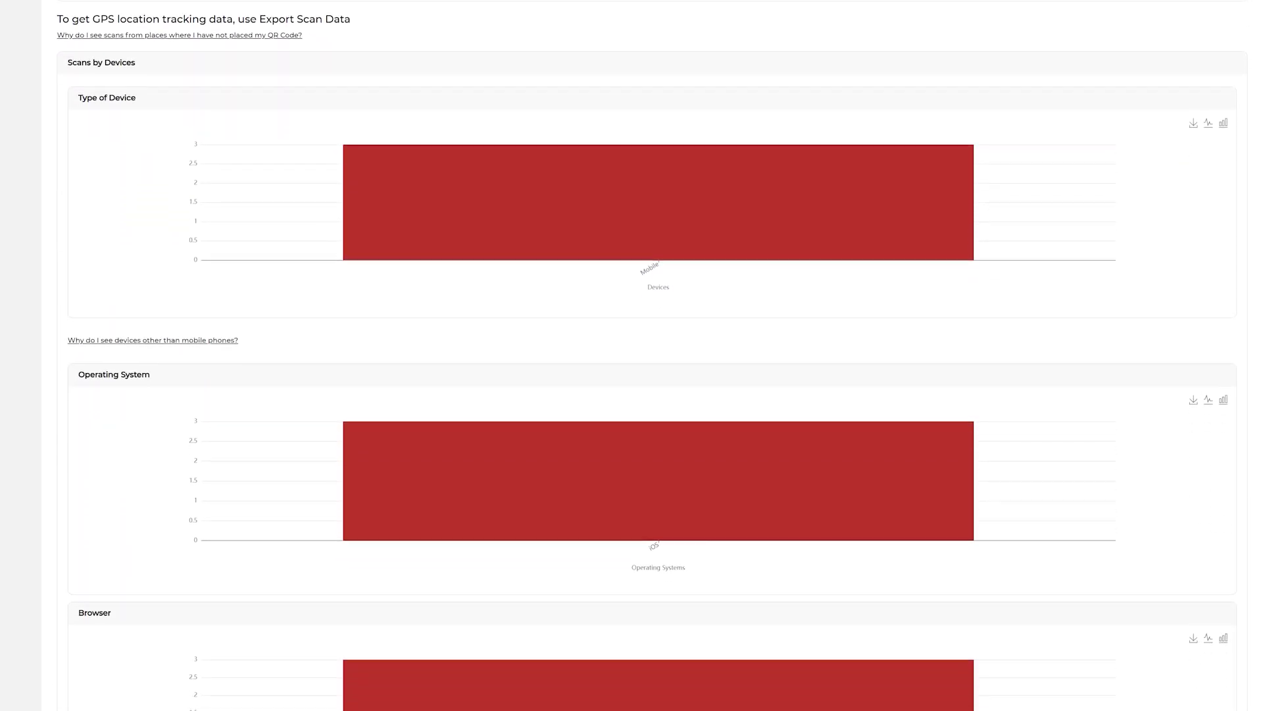
{"action": "scroll", "coordinate": [631, 355], "scroll_direction": "down", "scroll_amount": 2}
{"action": "scroll", "coordinate": [631, 356], "scroll_direction": "down", "scroll_amount": 2}
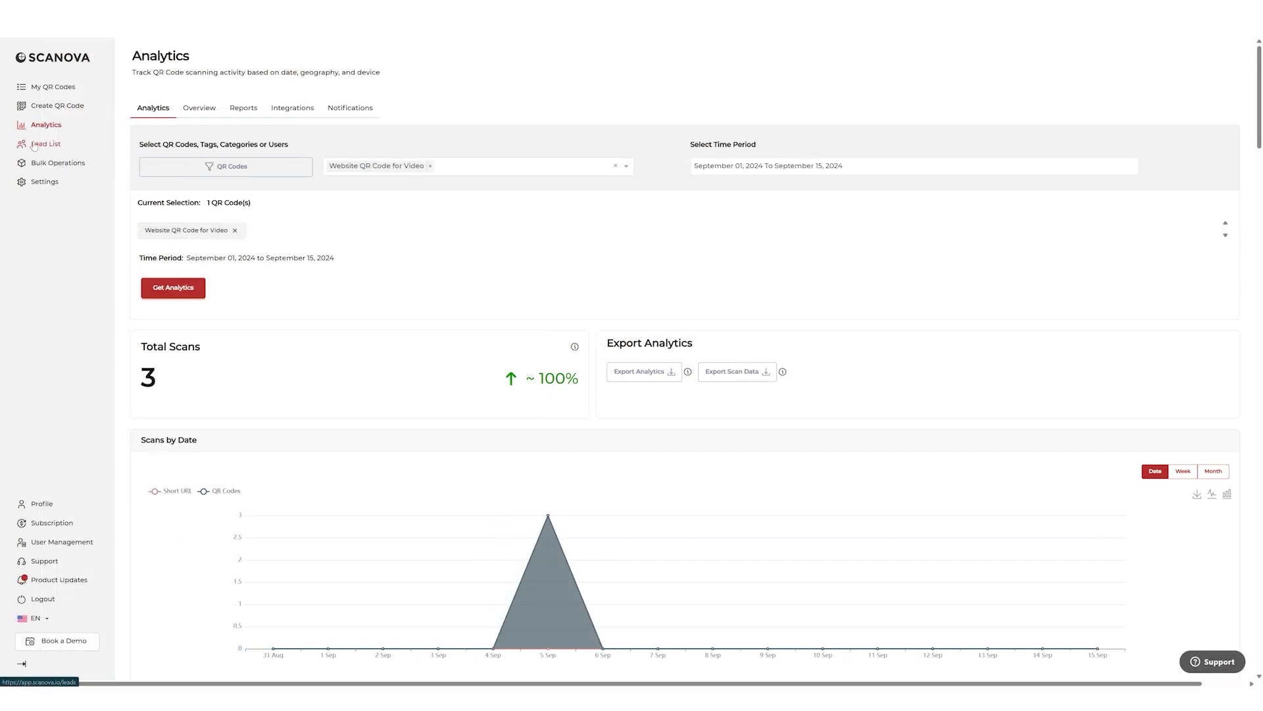
Start a new lead list from the Lead List section with + New List
{"action": "left_click", "coordinate": [73, 149]}
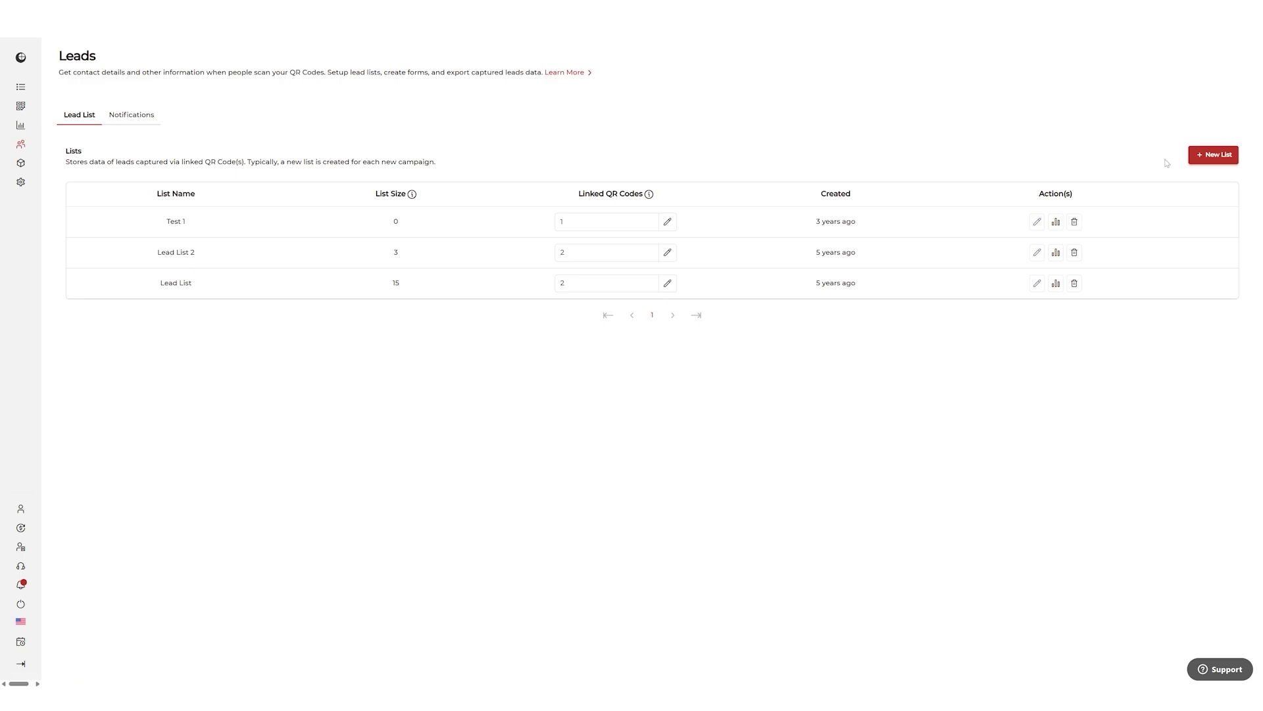
{"action": "left_click", "coordinate": [1209, 156]}
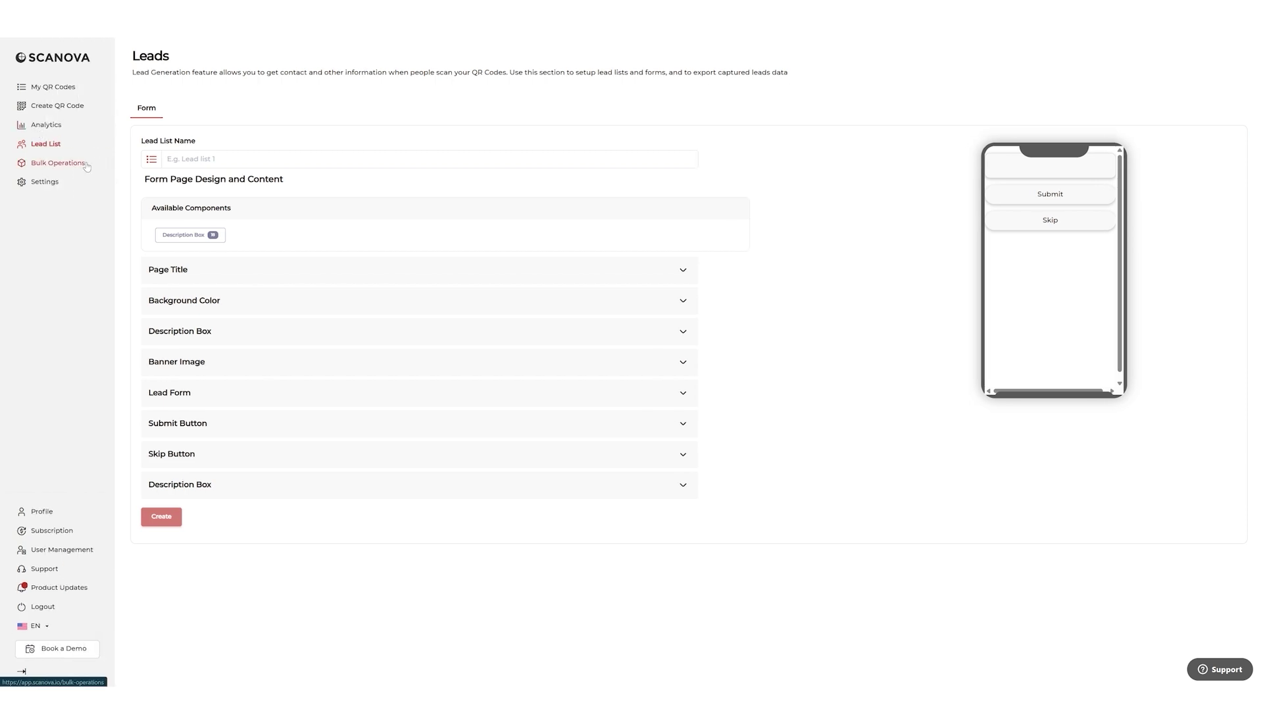
Browse the New Operation choices under Bulk Operations, then go to the Support page
{"action": "left_click", "coordinate": [93, 167]}
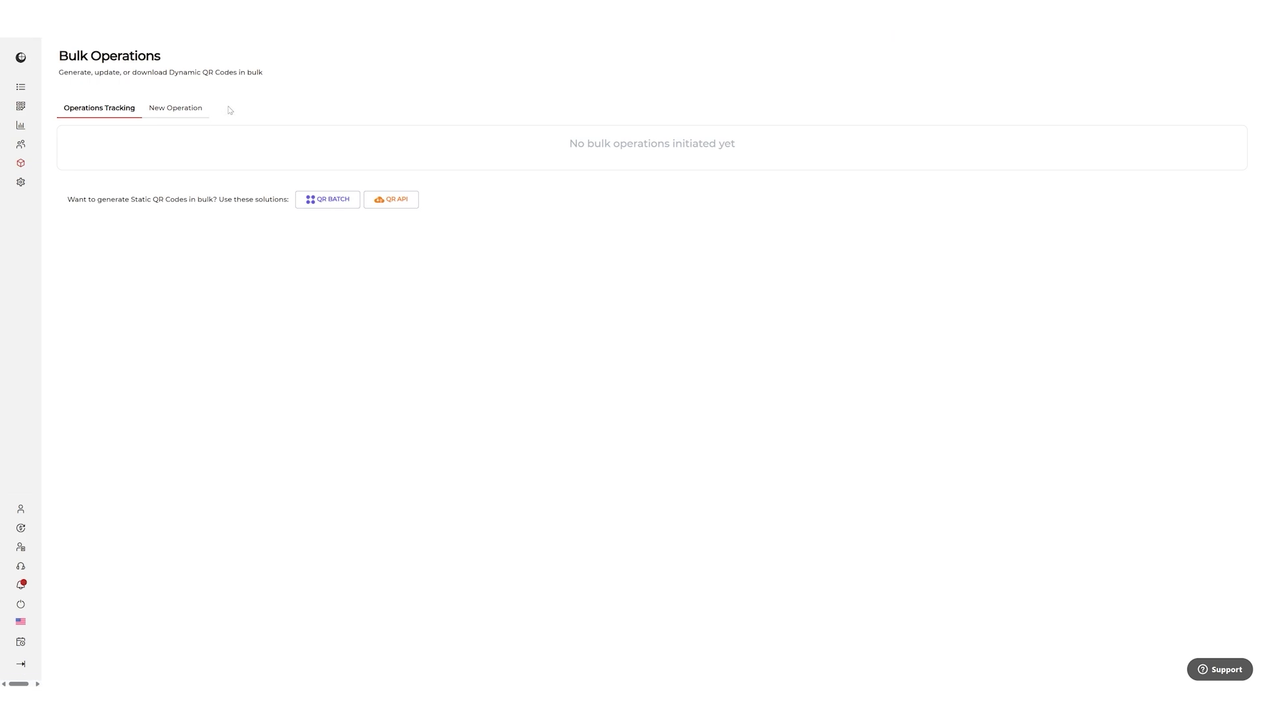
{"action": "left_click", "coordinate": [191, 110]}
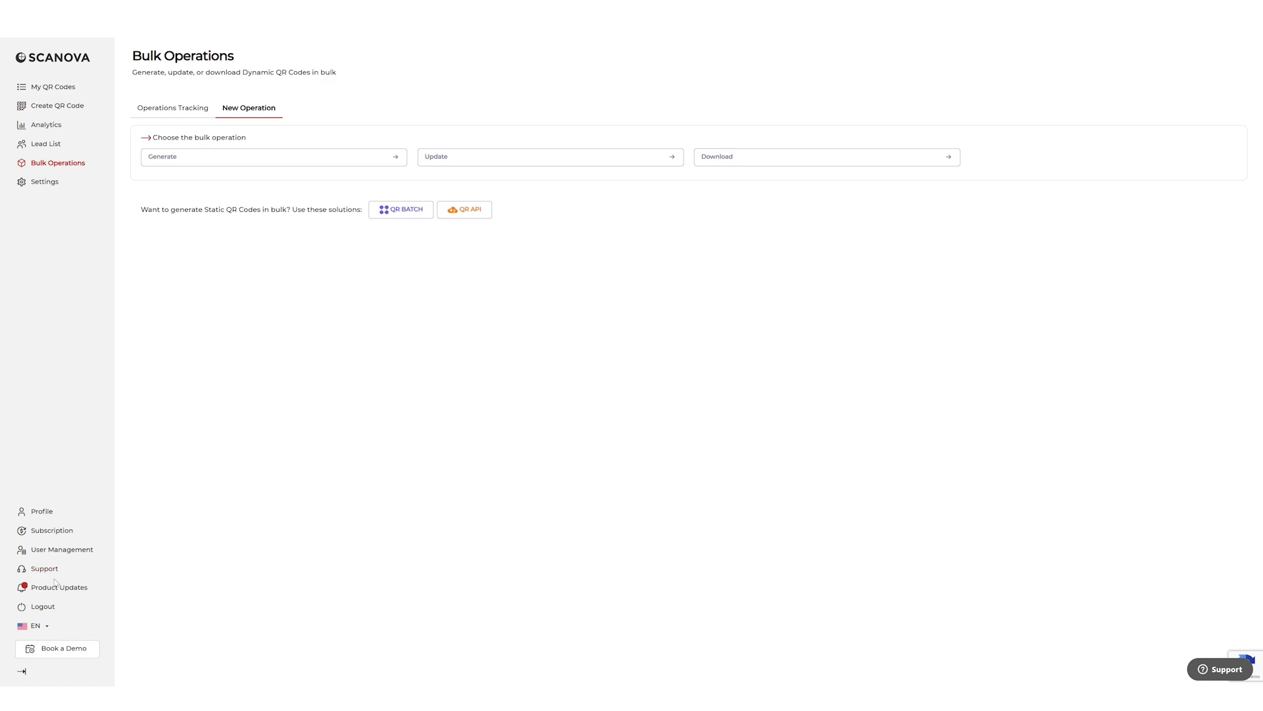
{"action": "left_click", "coordinate": [42, 570]}
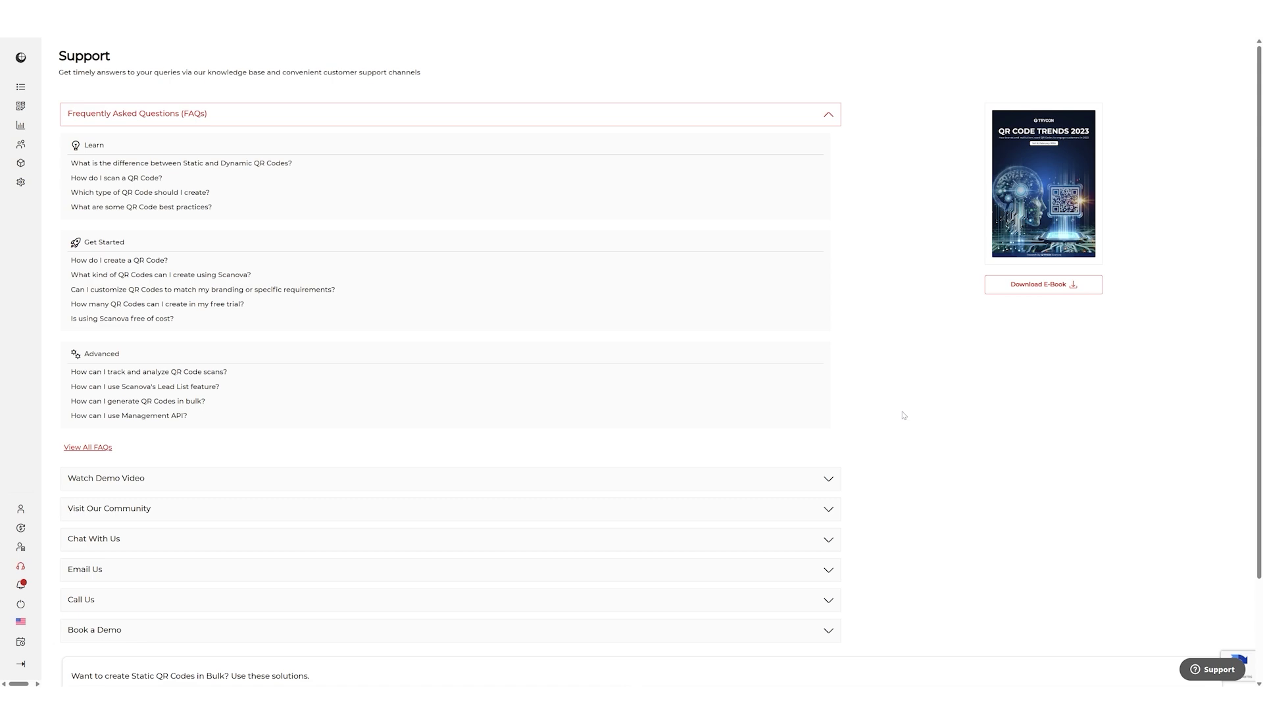
Expand Chat With Us, Email Us and Call Us, then open the Book a Demo calendar
{"action": "scroll", "coordinate": [903, 421], "scroll_direction": "down", "scroll_amount": 2}
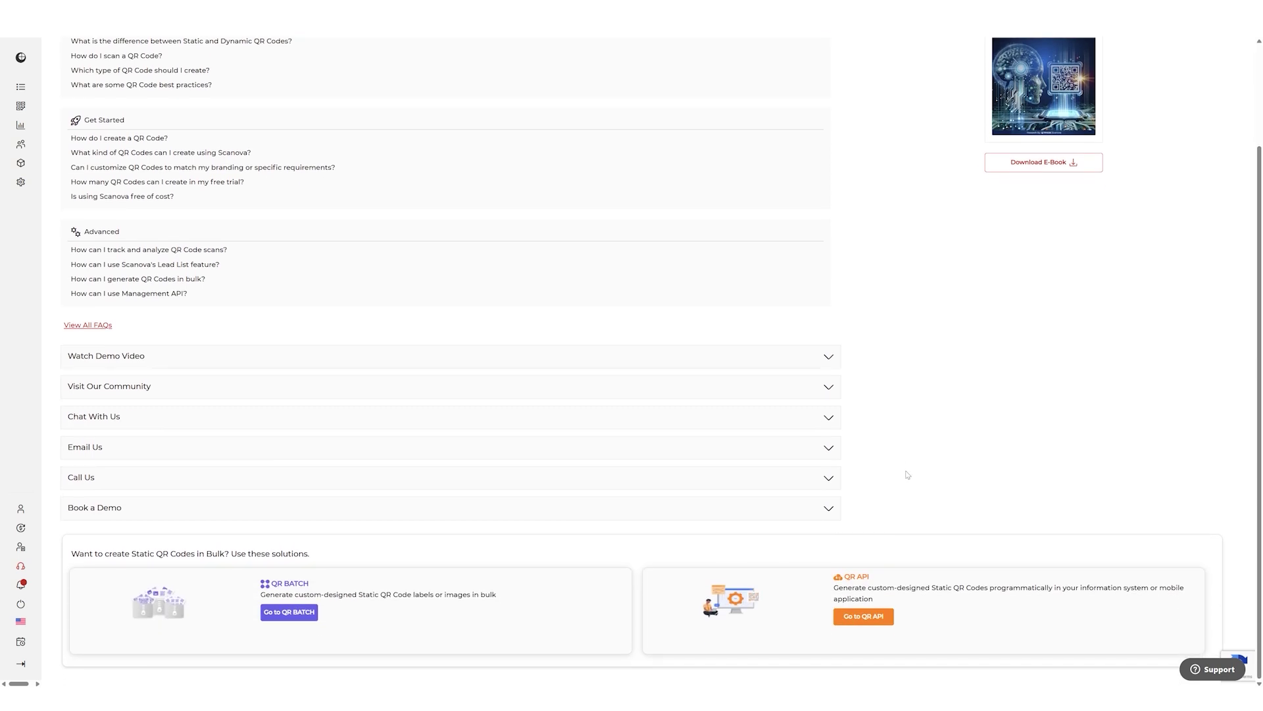
{"action": "left_click", "coordinate": [826, 426]}
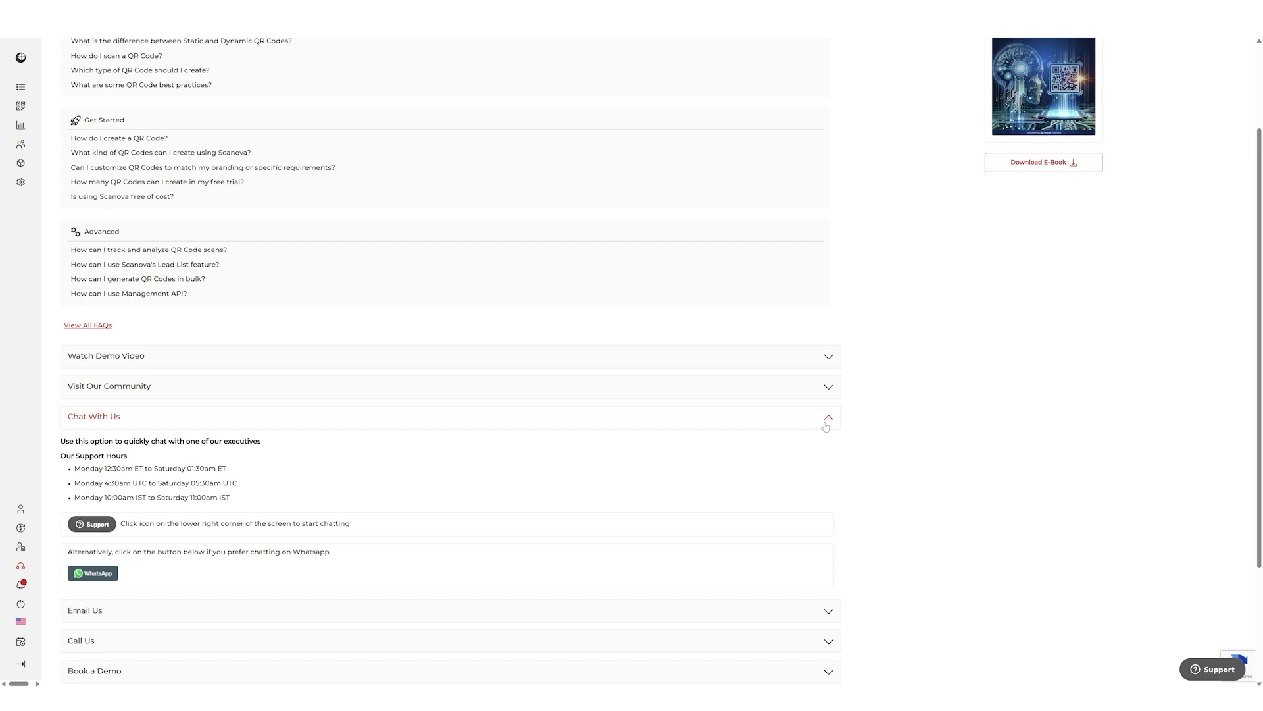
{"action": "scroll", "coordinate": [505, 456], "scroll_direction": "down", "scroll_amount": 3}
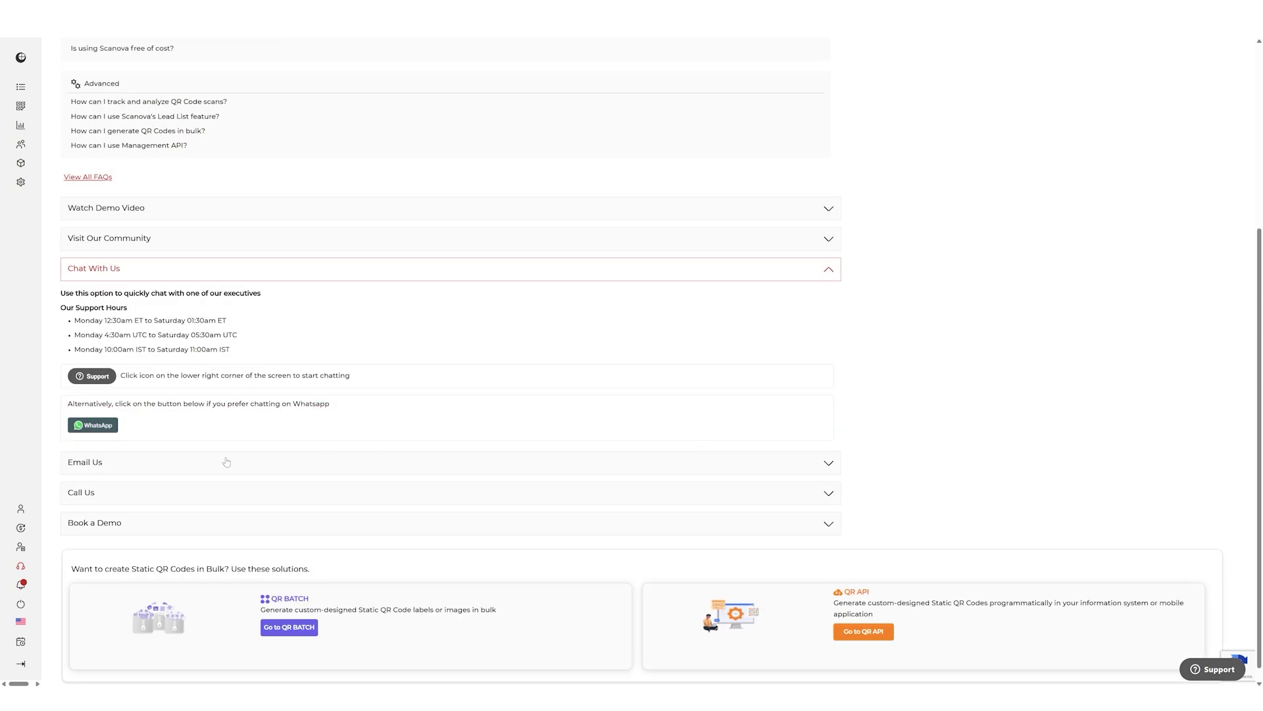
{"action": "left_click", "coordinate": [142, 463]}
{"action": "left_click", "coordinate": [117, 486]}
{"action": "scroll", "coordinate": [590, 487], "scroll_direction": "down", "scroll_amount": 2}
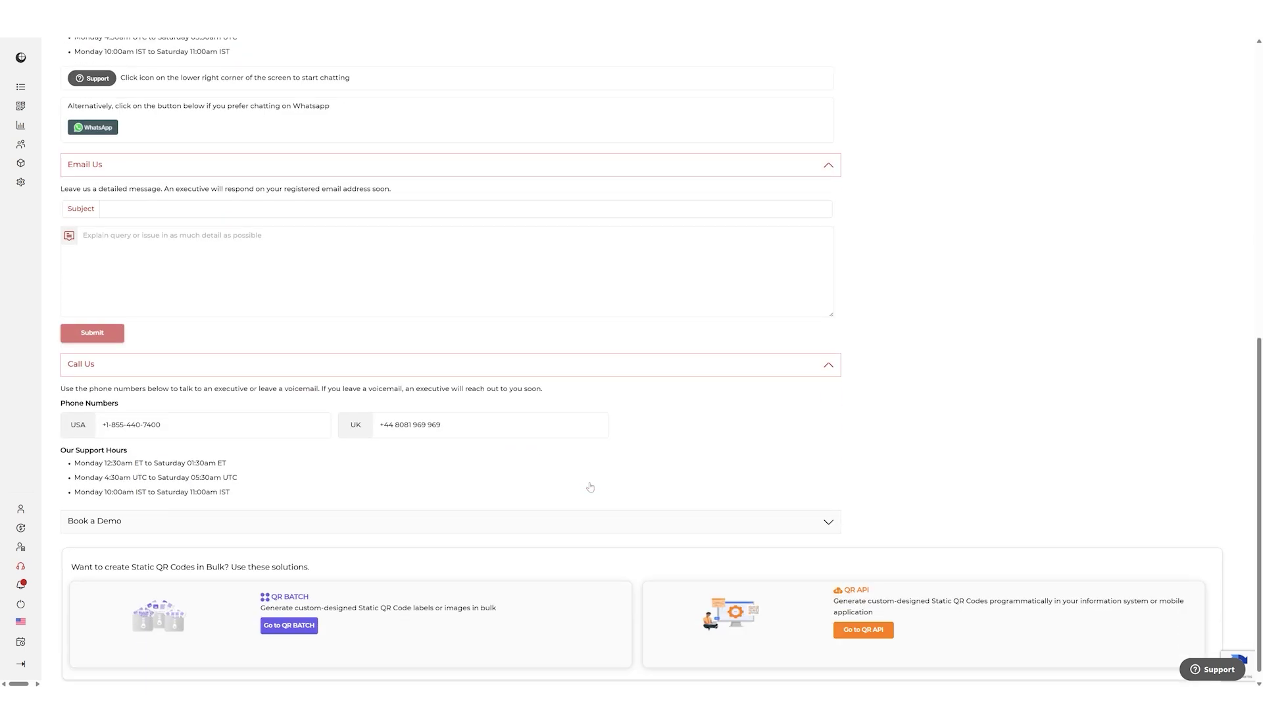
{"action": "left_click", "coordinate": [146, 508]}
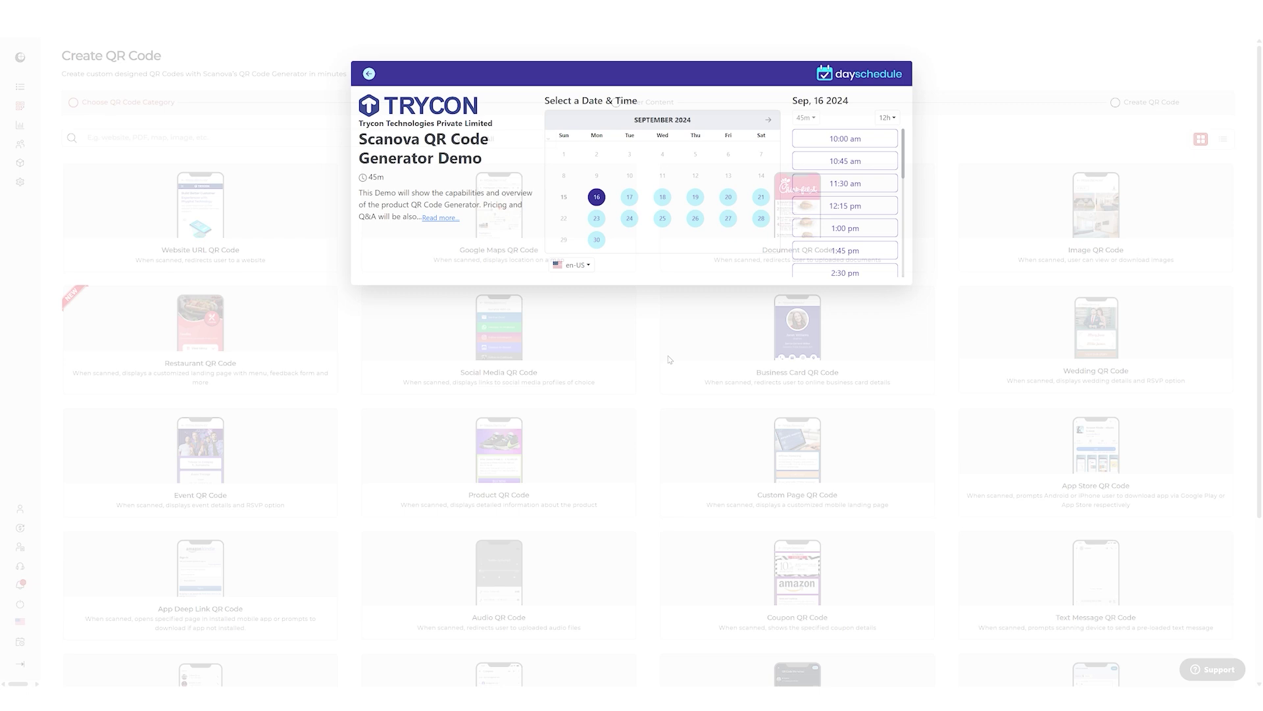